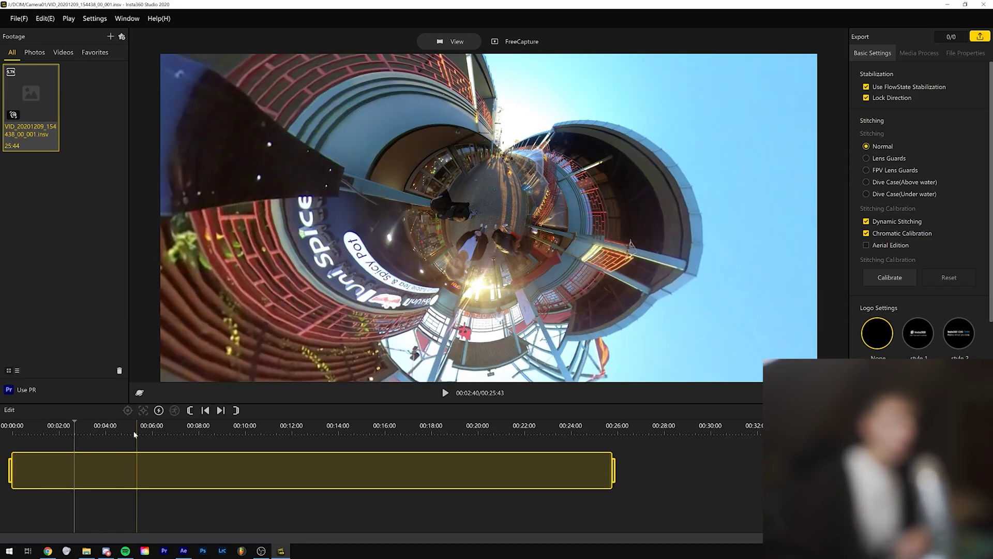
- Review the 360-degree clip at about 00:07:20 and 00:10:00, rotating the view to look around
click(183, 432)
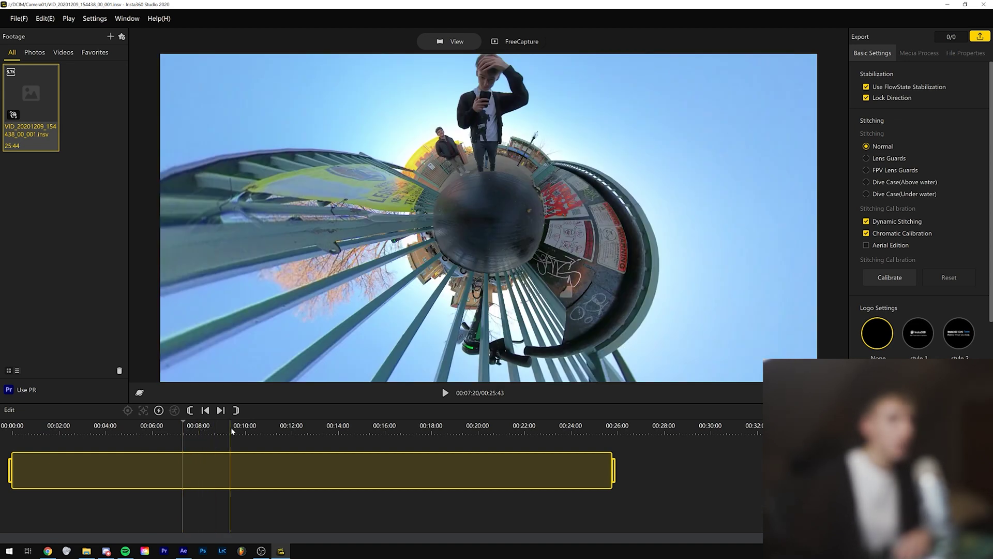
click(245, 428)
drag(407, 329, 562, 224)
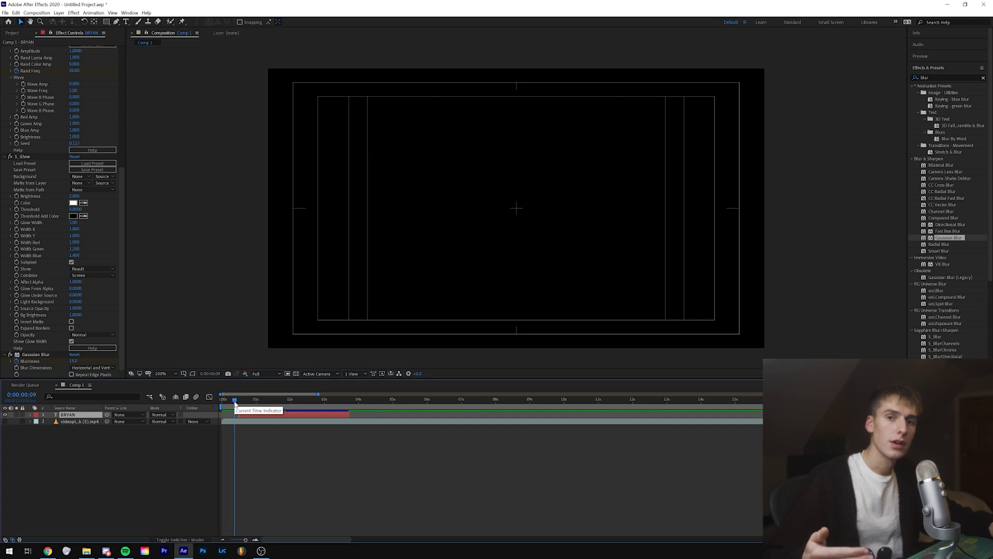
- Switch to After Effects, preview the existing name title, and play the reference video from the start with the title hidden
key(space)
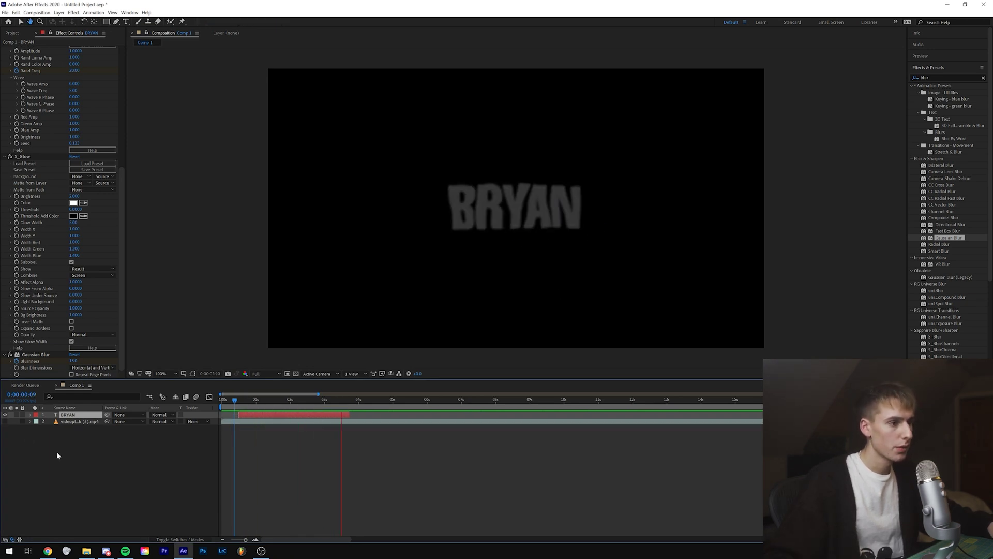
key(space)
click(5, 415)
click(5, 421)
click(223, 399)
key(space)
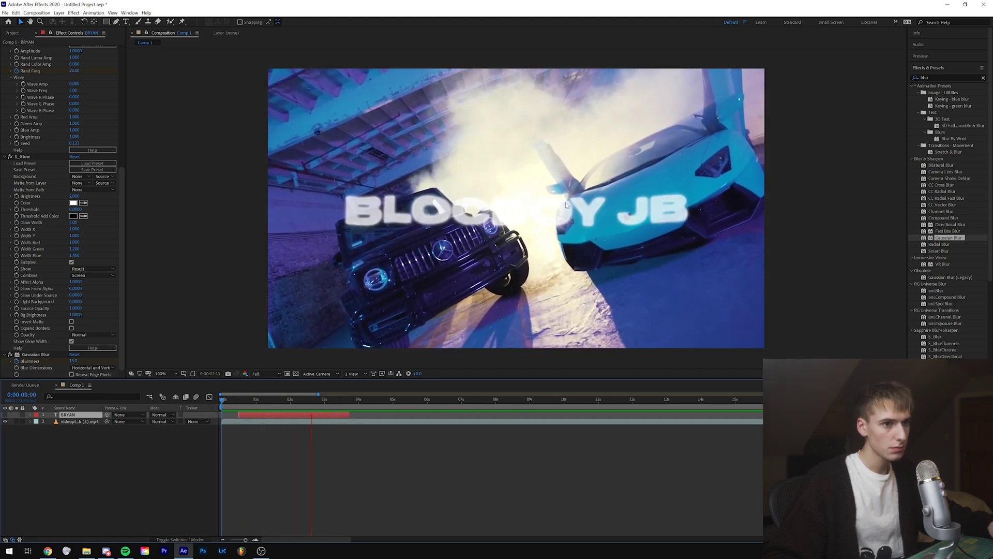
key(space)
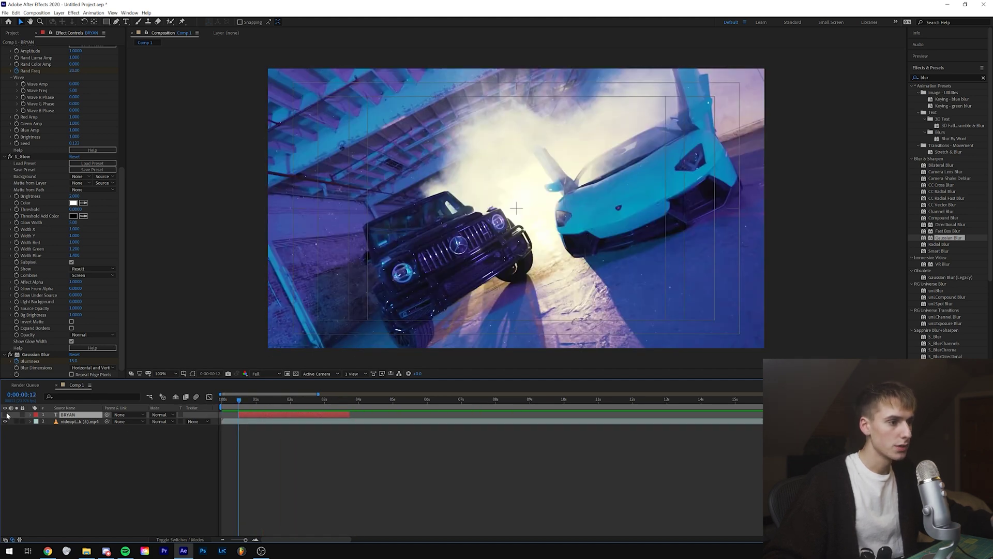
- Hide the reference video and delete the existing name title layer after one more preview
click(4, 421)
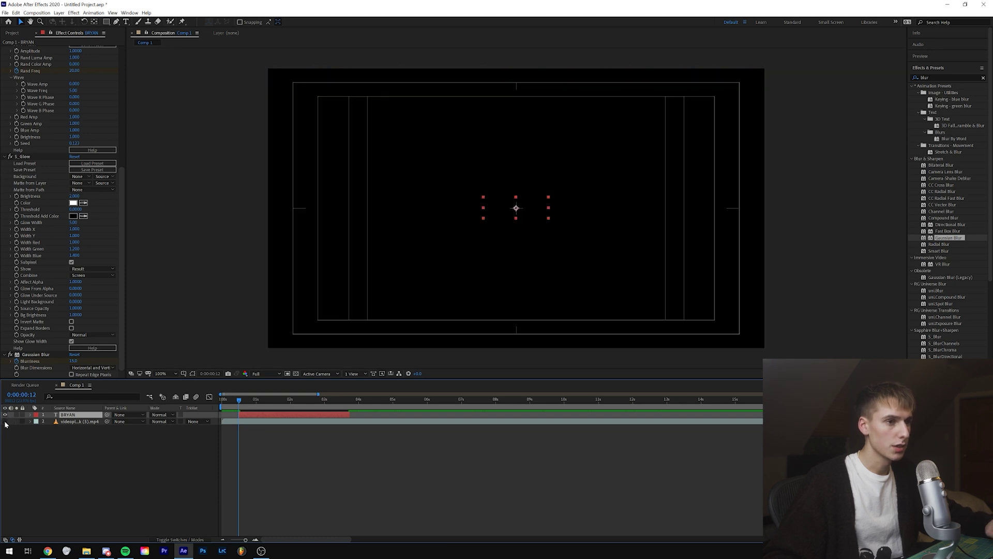
key(space)
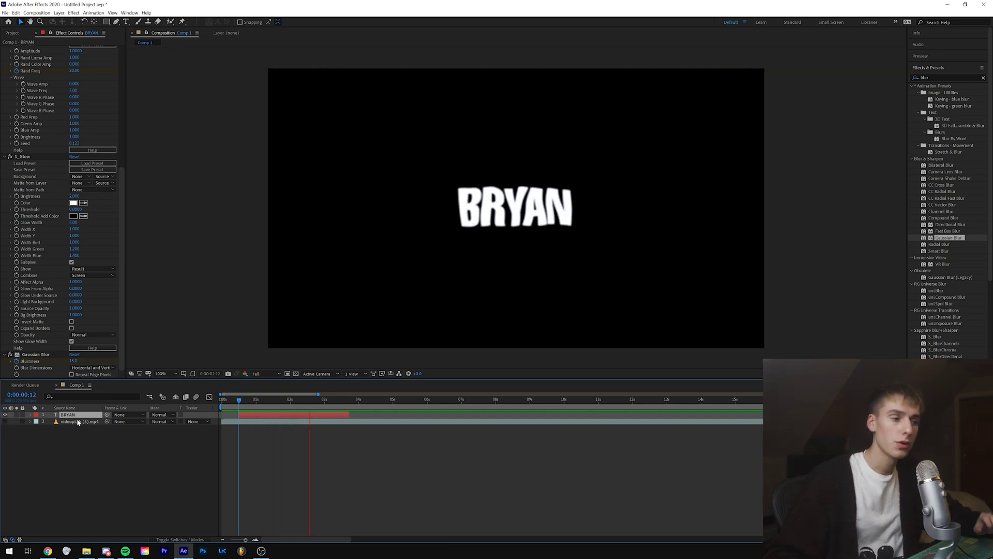
key(space)
key(Delete)
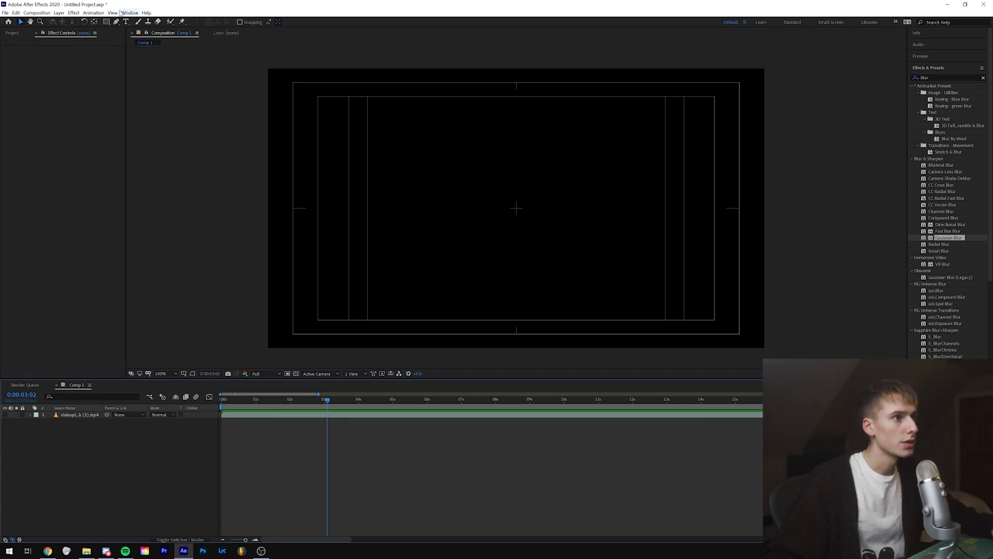
- Add a text layer with the first name in capitals and move it to the middle of the composition
key(ctrl+t)
click(478, 228)
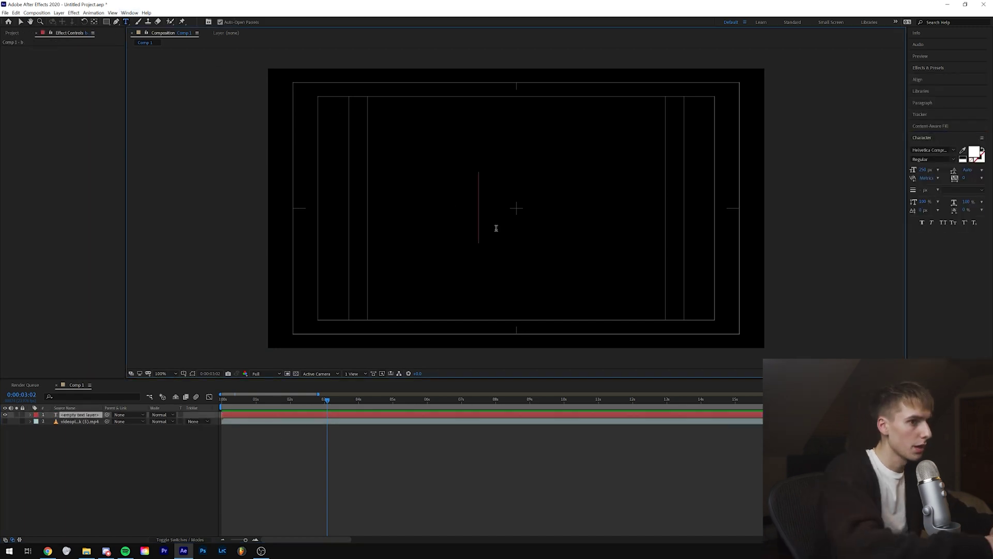
text(BRYAN)
key(ctrl+a)
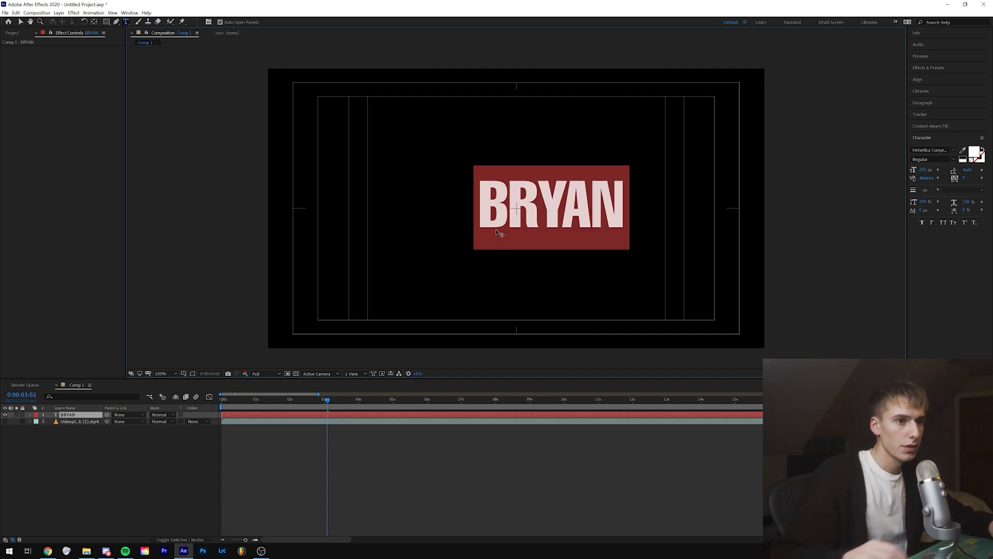
click(20, 22)
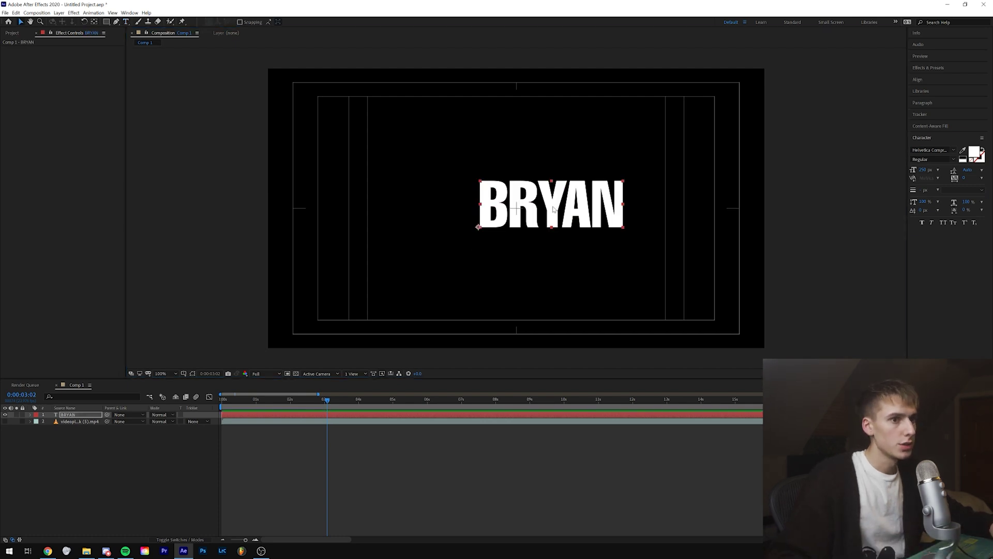
drag(553, 209, 517, 211)
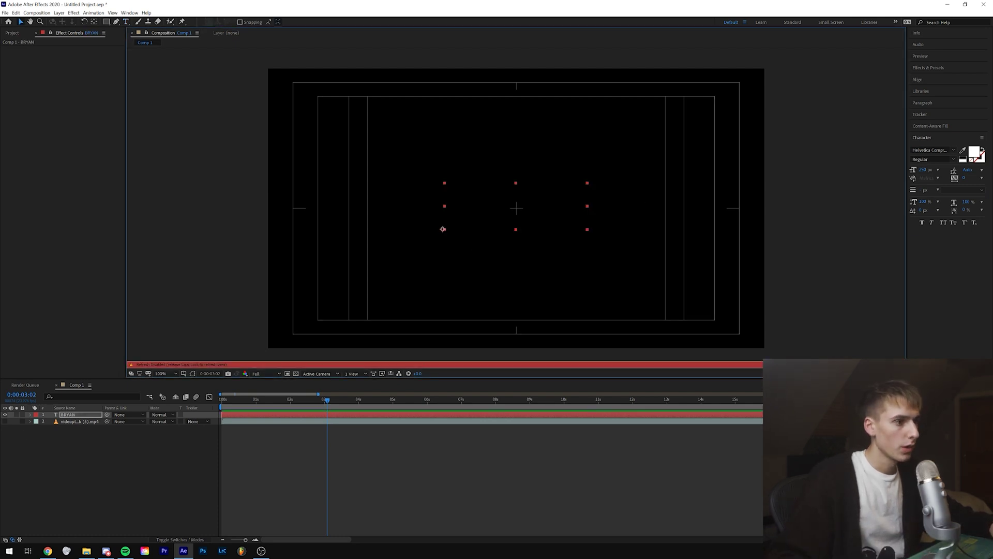
key(Caps_Lock)
- Move the text layer's anchor point to the centre of the lettering and re-centre the text in the frame
click(29, 415)
click(37, 429)
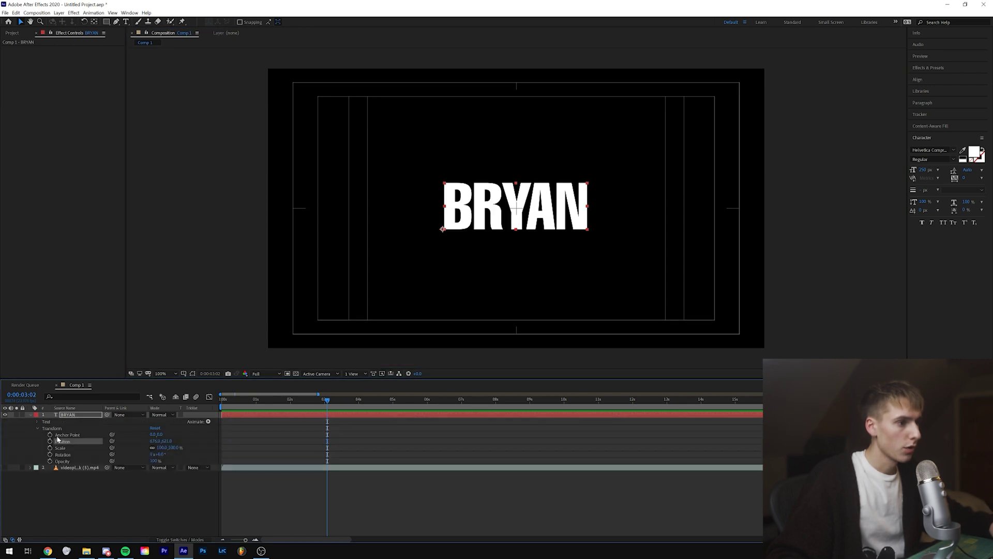
click(65, 435)
drag(153, 433, 246, 418)
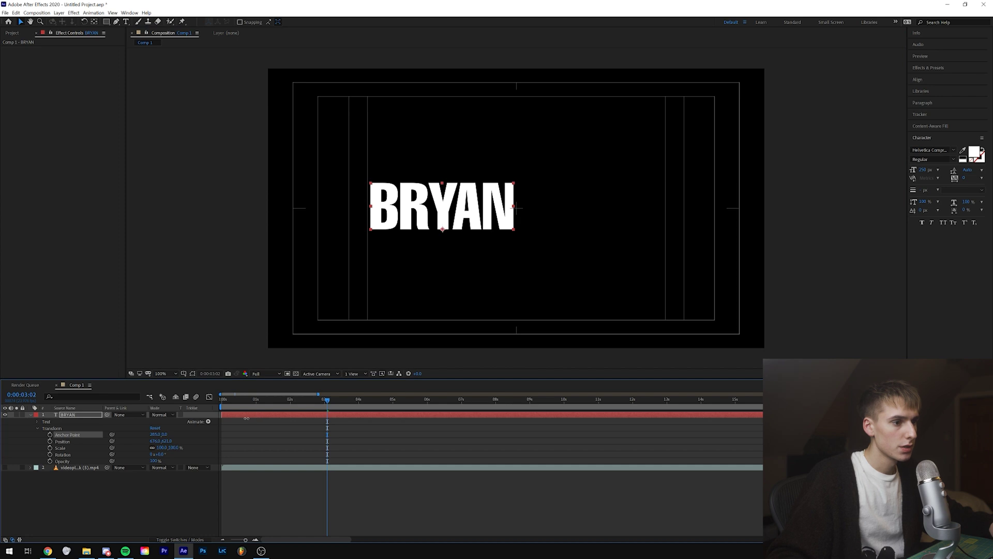
drag(165, 435, 429, 234)
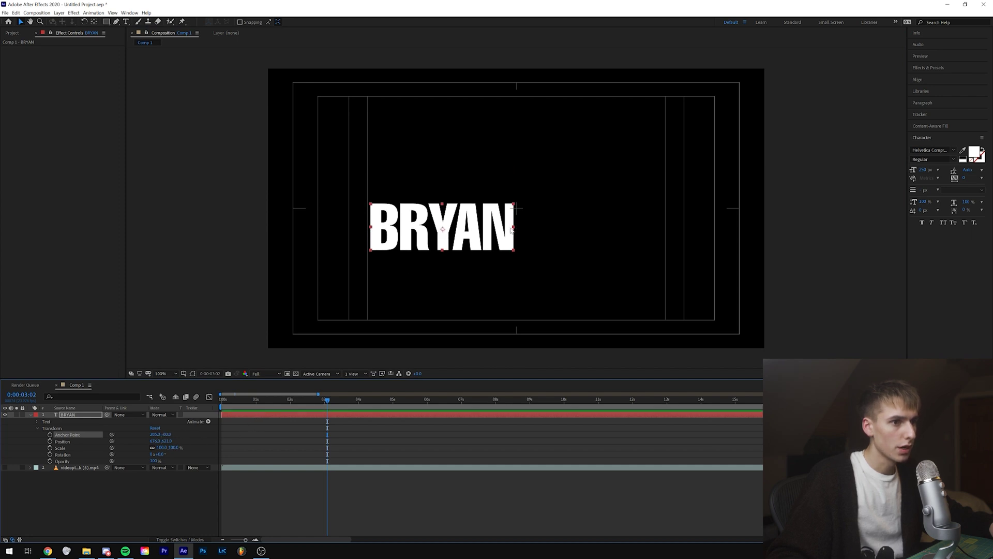
drag(451, 204, 525, 186)
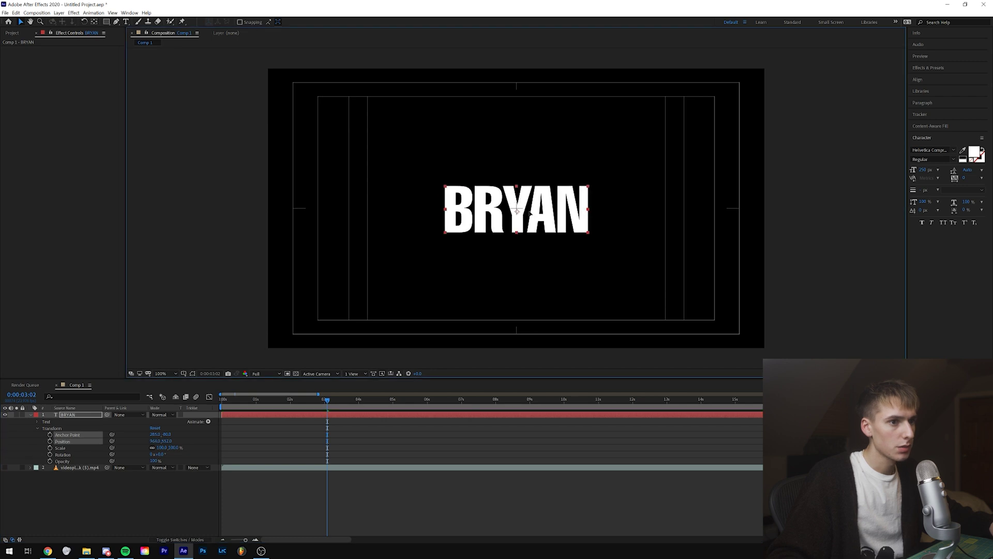
click(184, 373)
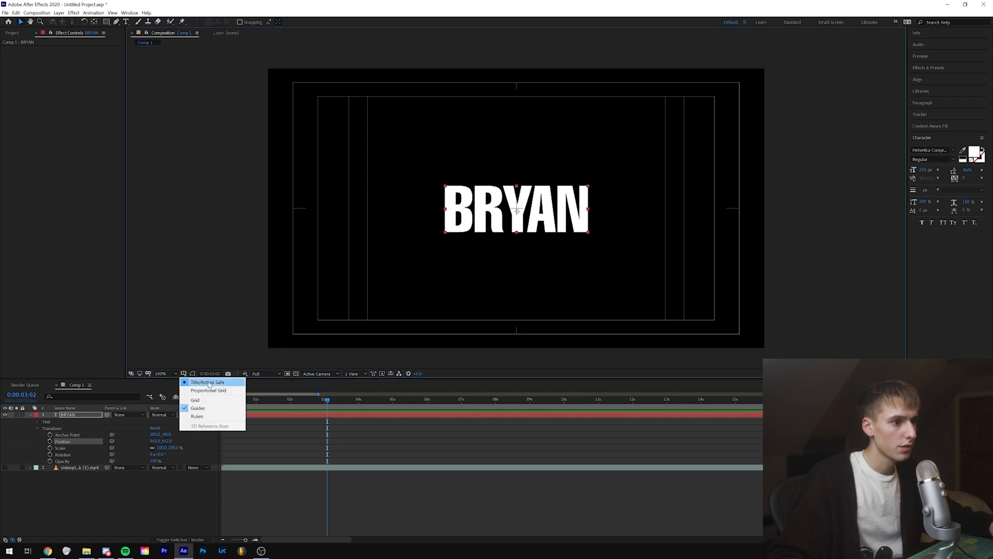
click(204, 303)
drag(535, 217, 528, 212)
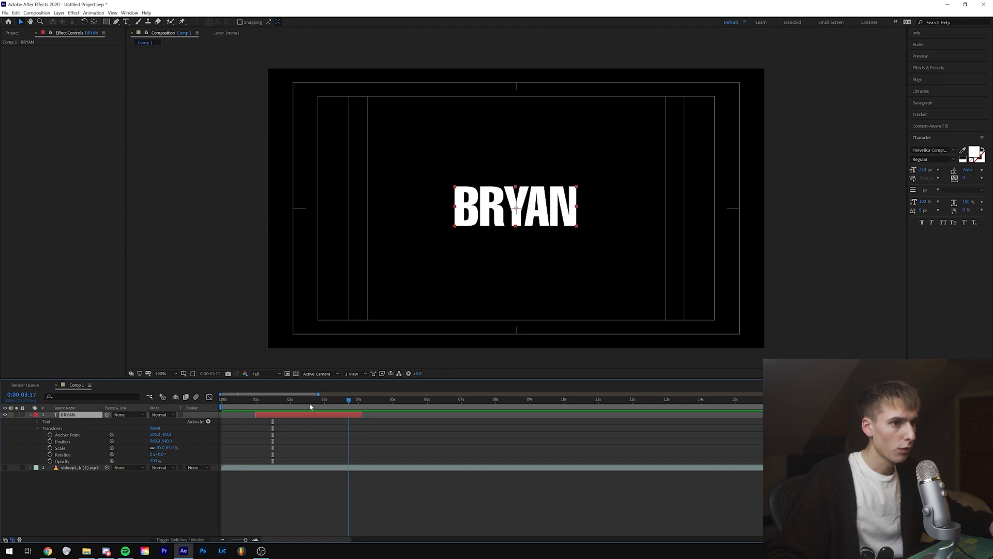
- Set a Scale keyframe of 80% on the text layer at its start, 0:00:01:00
drag(265, 407, 256, 404)
click(50, 448)
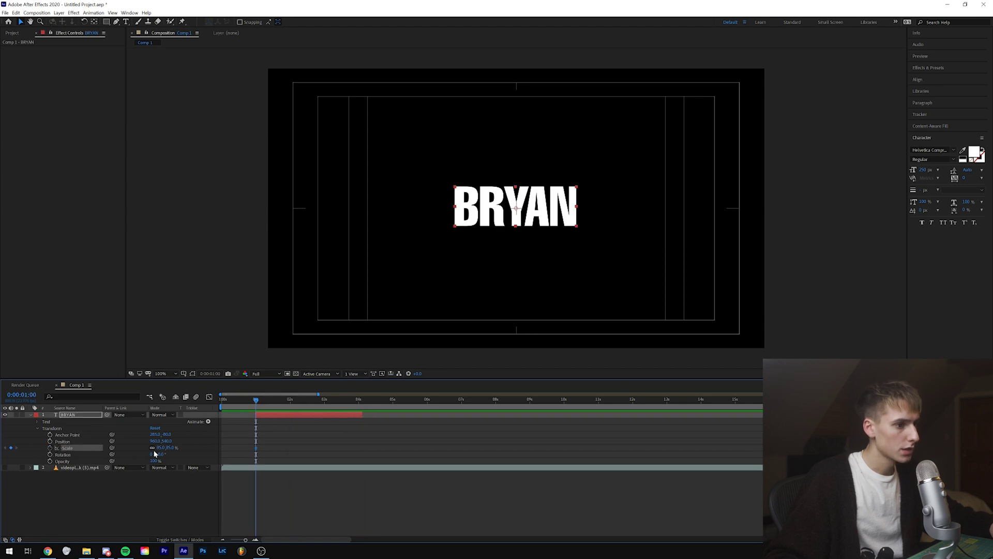
drag(159, 448, 160, 450)
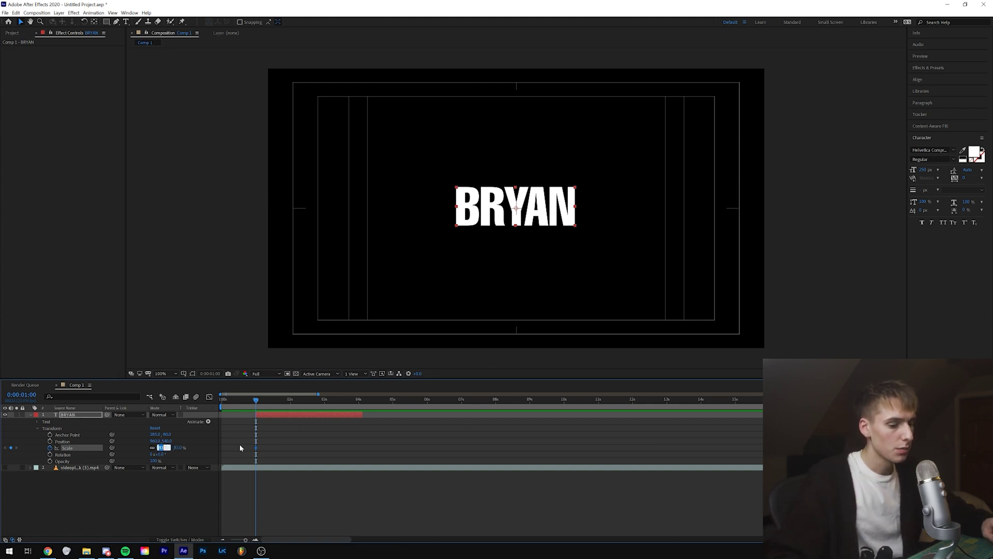
click(280, 436)
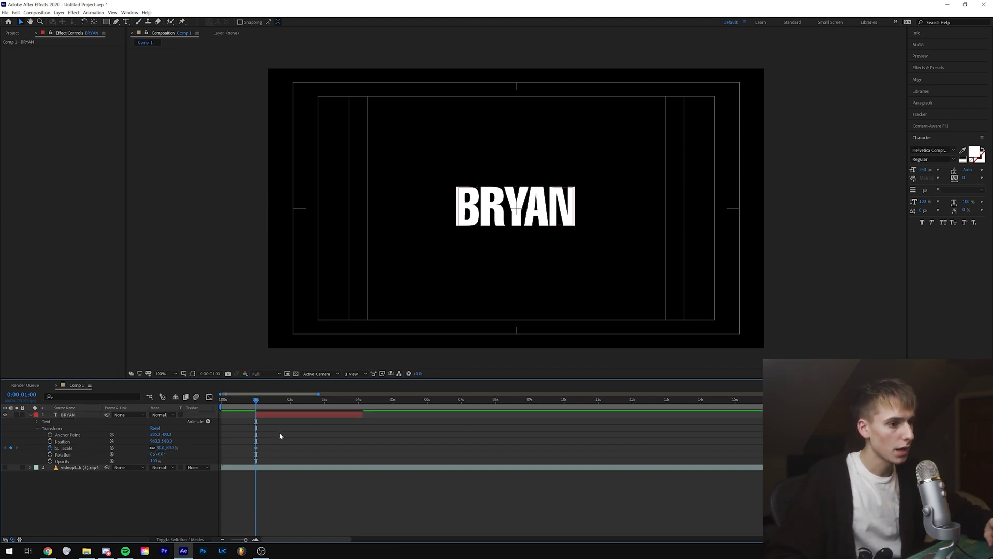
- Set a Scale keyframe of 110% at the end of the text layer, 0:00:04:02
click(361, 402)
drag(160, 449, 162, 449)
click(162, 448)
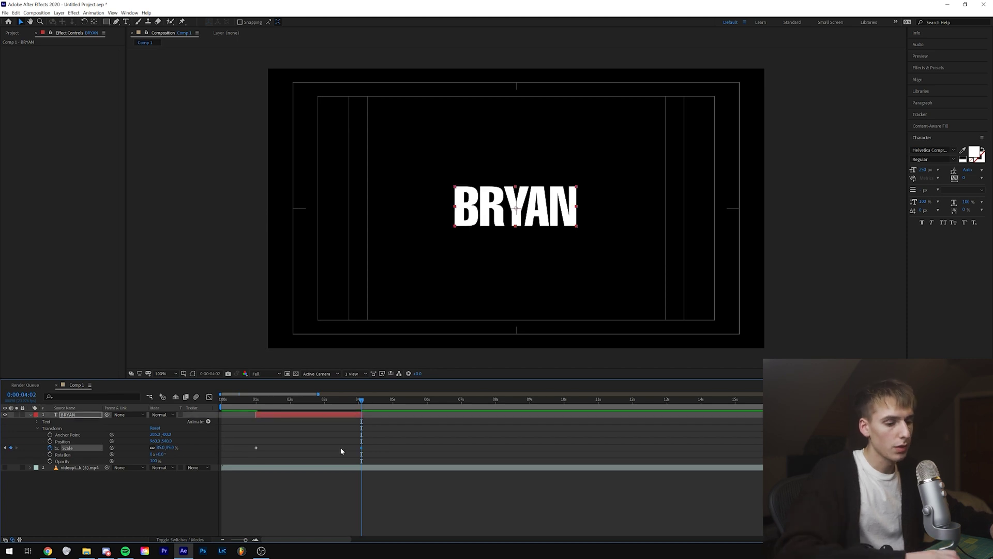
text(110)
click(365, 450)
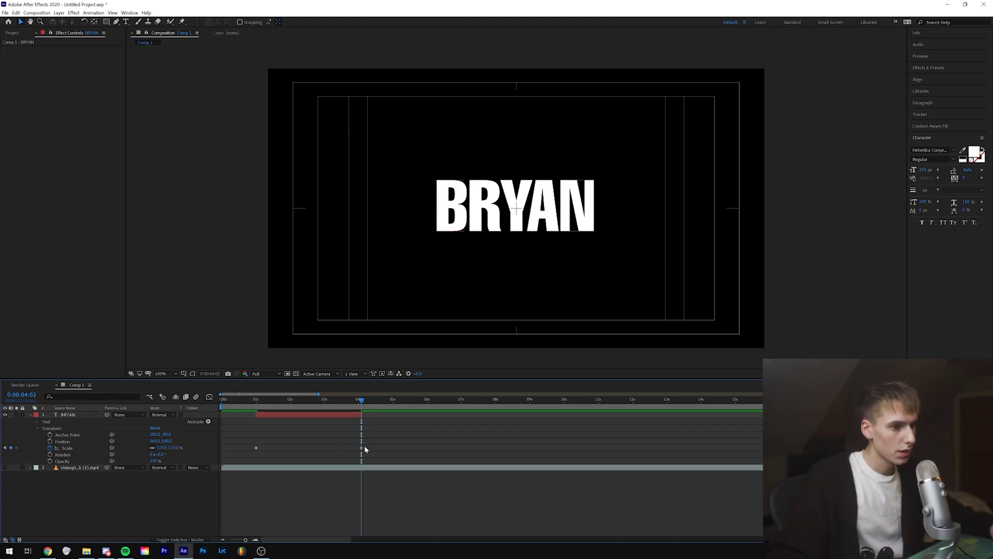
key(space)
- Apply Easy Ease to both Scale keyframes of the text layer
click(258, 408)
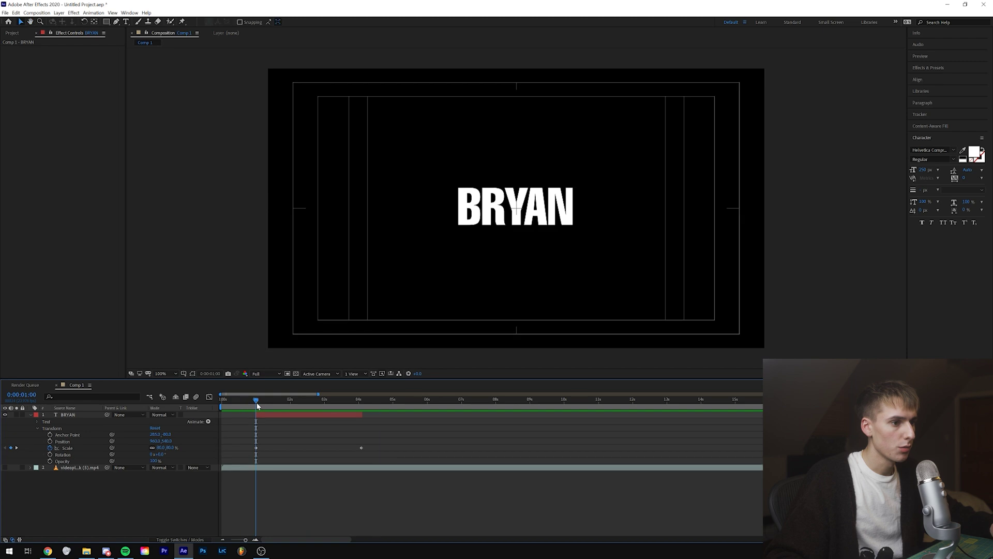
drag(381, 438, 257, 452)
right_click(256, 449)
mouse_move(289, 536)
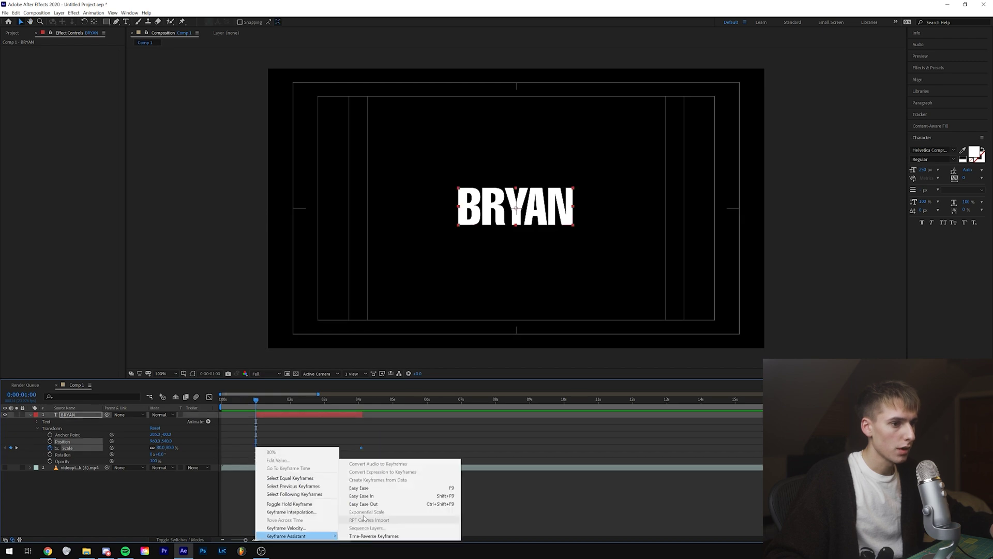
click(362, 487)
- Steepen both ends of the Scale speed curve in the Graph Editor by shortening the keyframe handles, and return to the layer view
drag(370, 441, 290, 455)
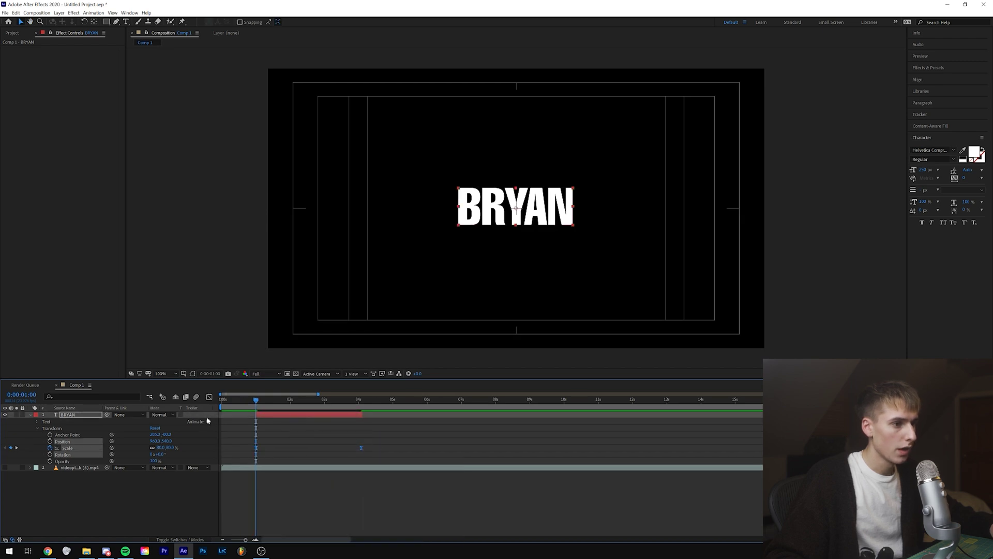
key(shift+F3)
click(308, 421)
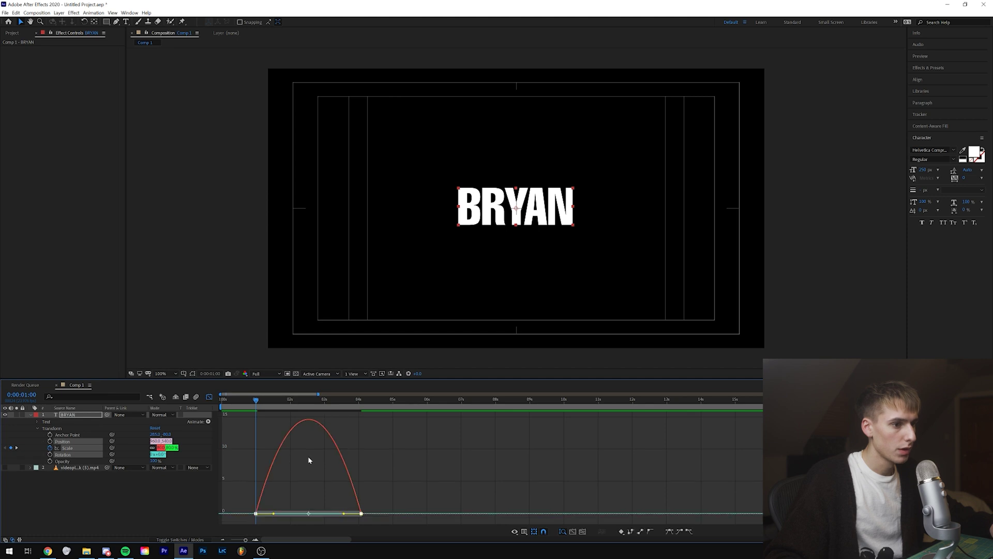
drag(273, 516, 267, 517)
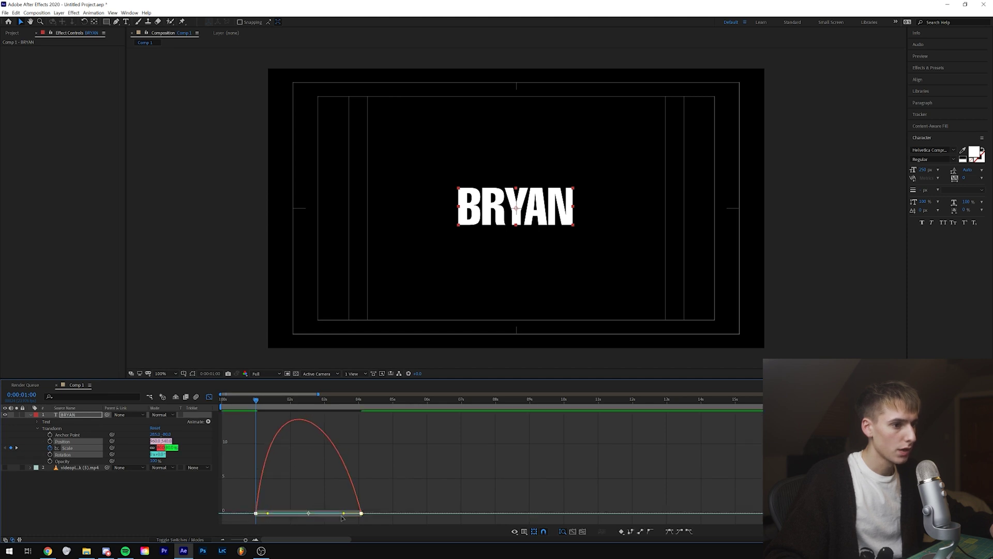
drag(343, 516, 350, 515)
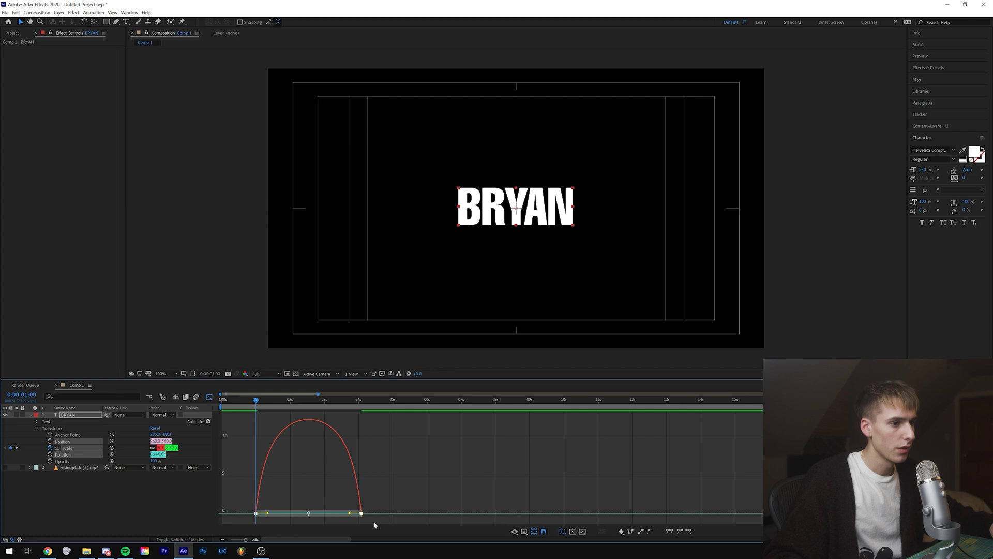
click(209, 399)
- Preview the eased scale animation of the text from 0:00:01:00
key(space)
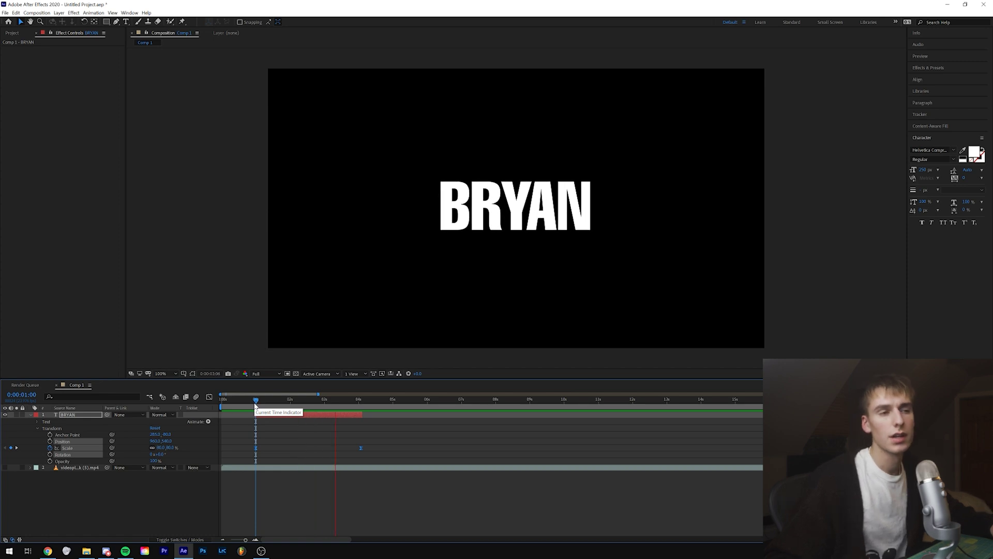
key(space)
click(244, 480)
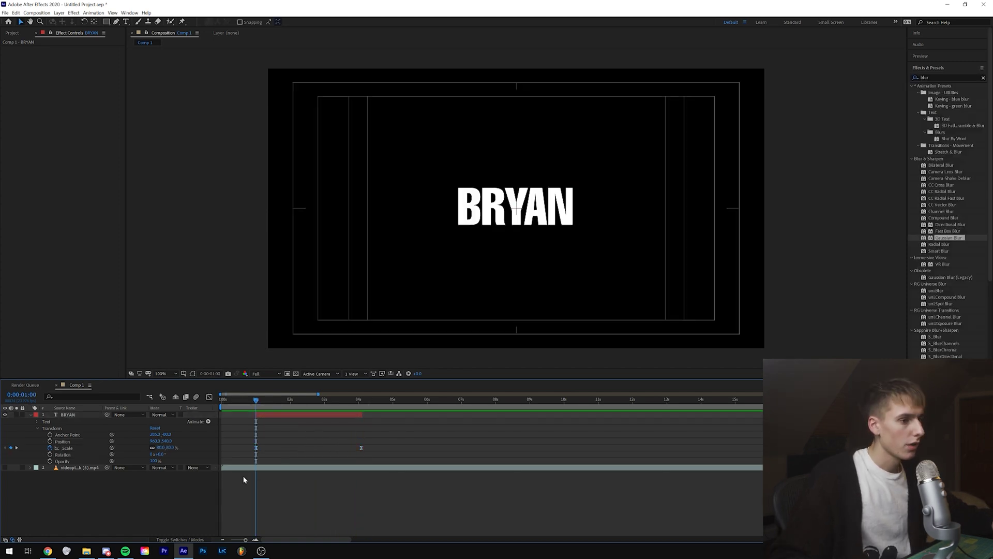
- Fade the text in with Opacity keyframes of 0% at 0:00:01:00 and 100% at 0:00:01:10
click(50, 461)
click(153, 460)
text(0)
key(Return)
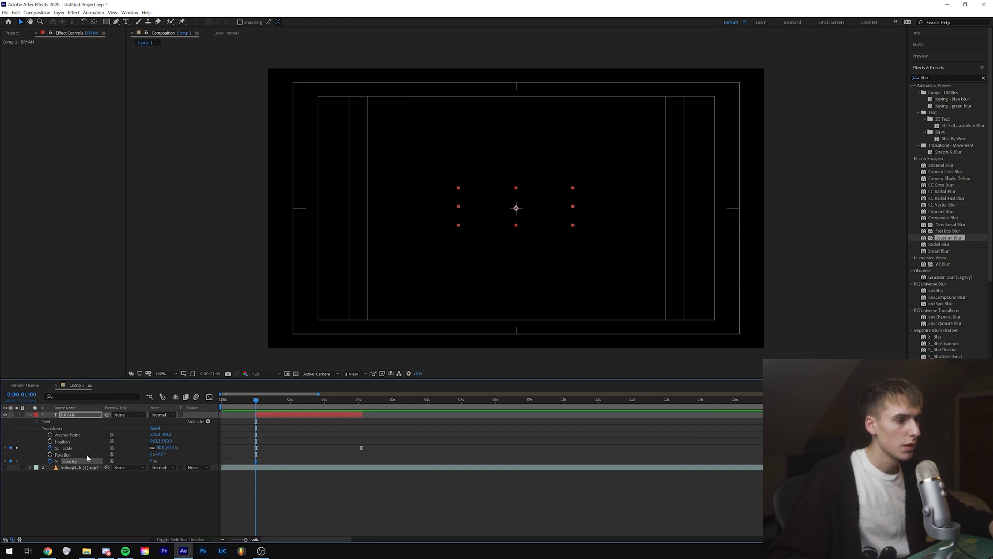
key(ctrl+3)
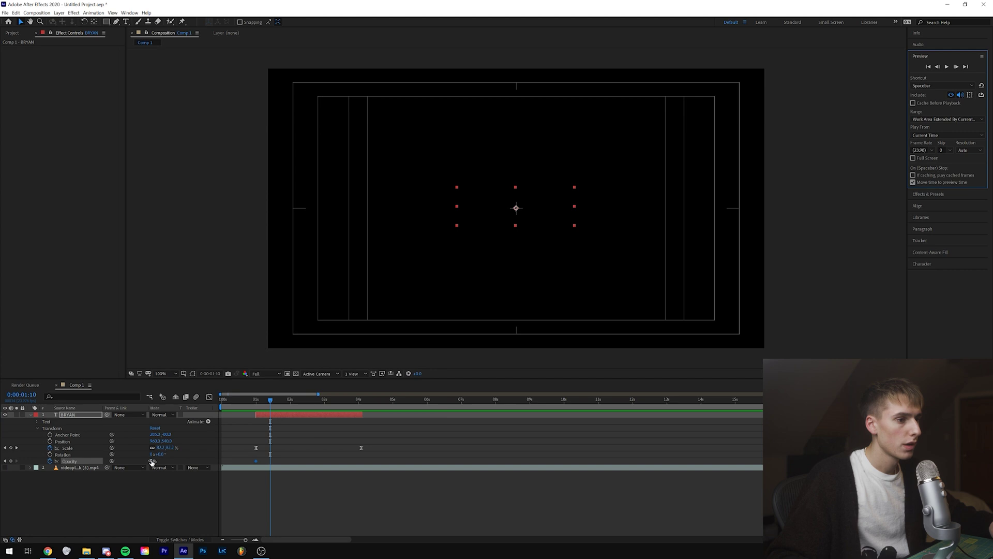
drag(153, 461, 290, 414)
- Add an Opacity keyframe of 0% at the layer's end, 0:00:04:02, and go back to 0:00:03:16
key(o)
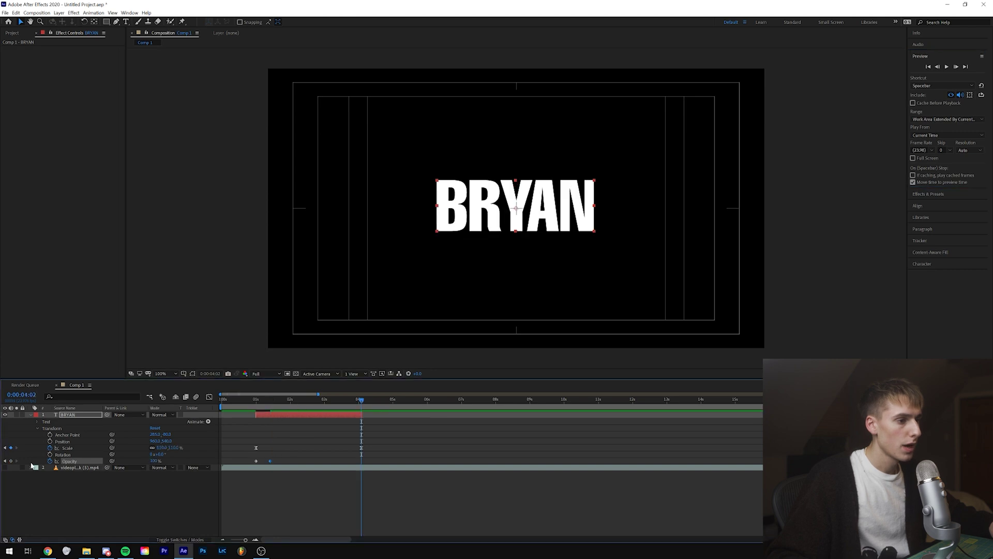
drag(153, 461, 98, 461)
click(946, 67)
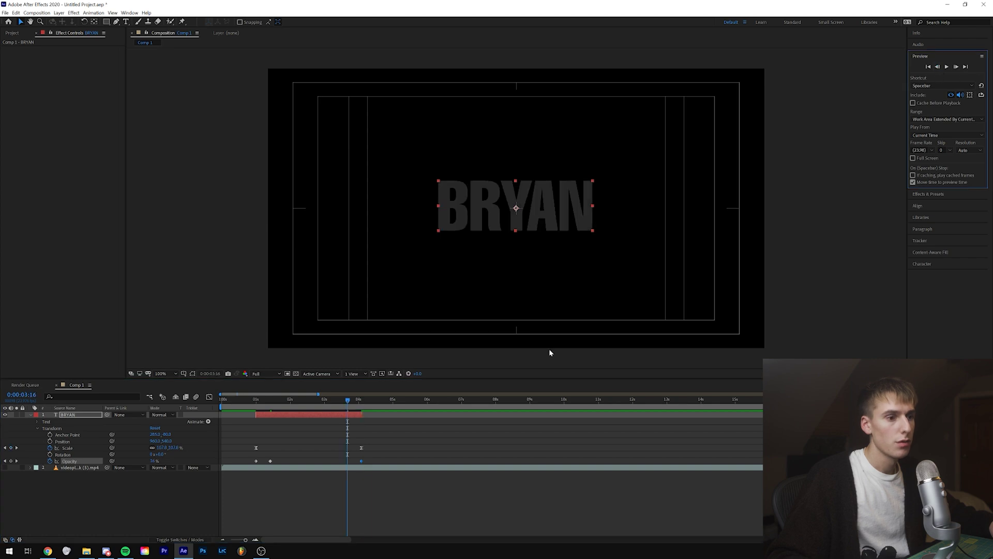
- Add an Opacity keyframe of 100% at 0:00:03:16 and apply Easy Ease to all four Opacity keyframes
drag(152, 461, 289, 436)
drag(379, 454, 251, 465)
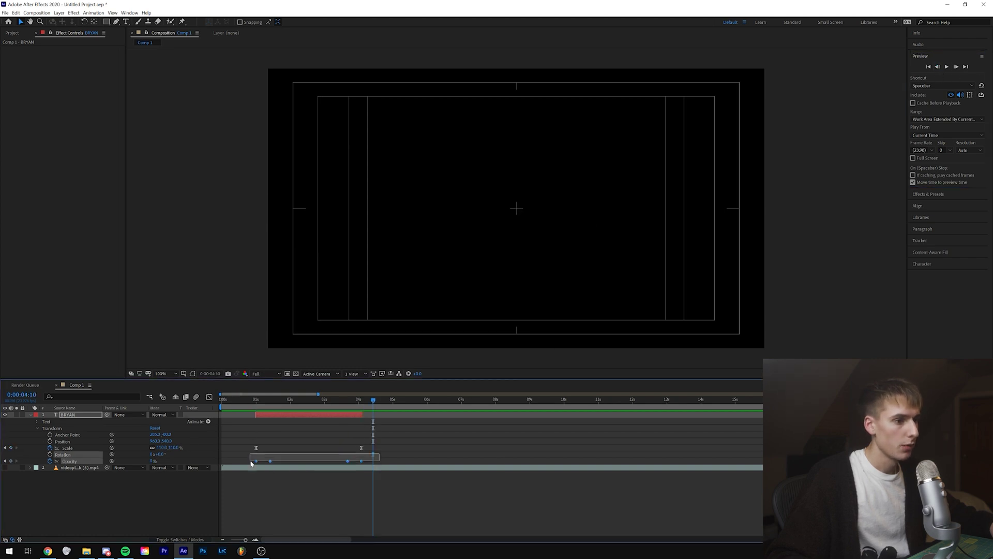
right_click(254, 461)
click(269, 403)
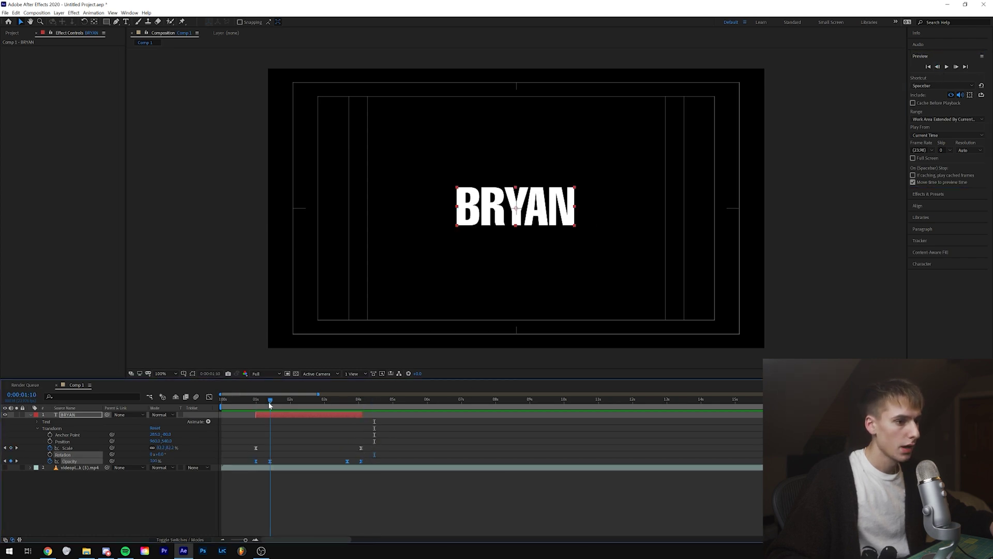
- Lengthen both fades by moving the fade-in's end keyframe to 0:00:01:20 and the fade-out's start keyframe earlier
click(309, 443)
shift+click(957, 67)
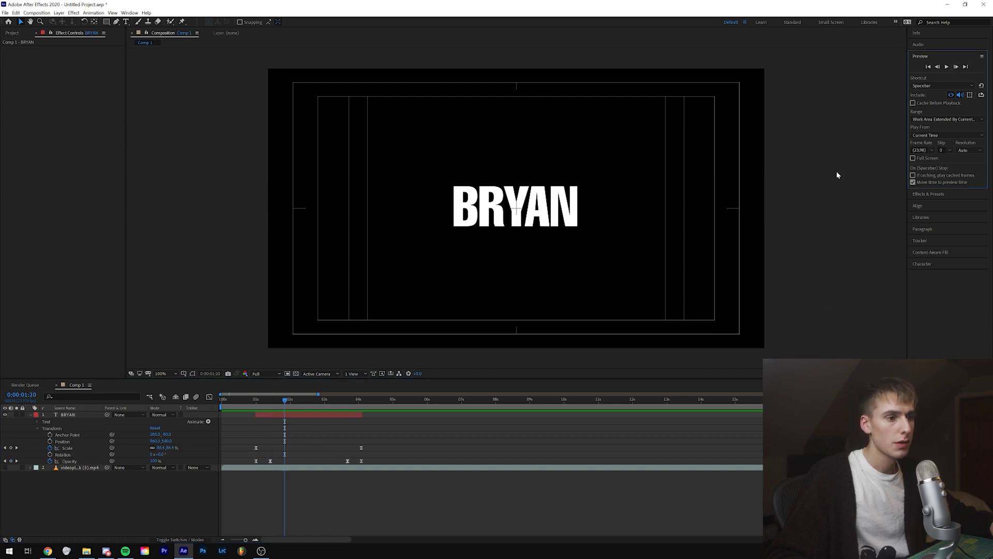
click(284, 461)
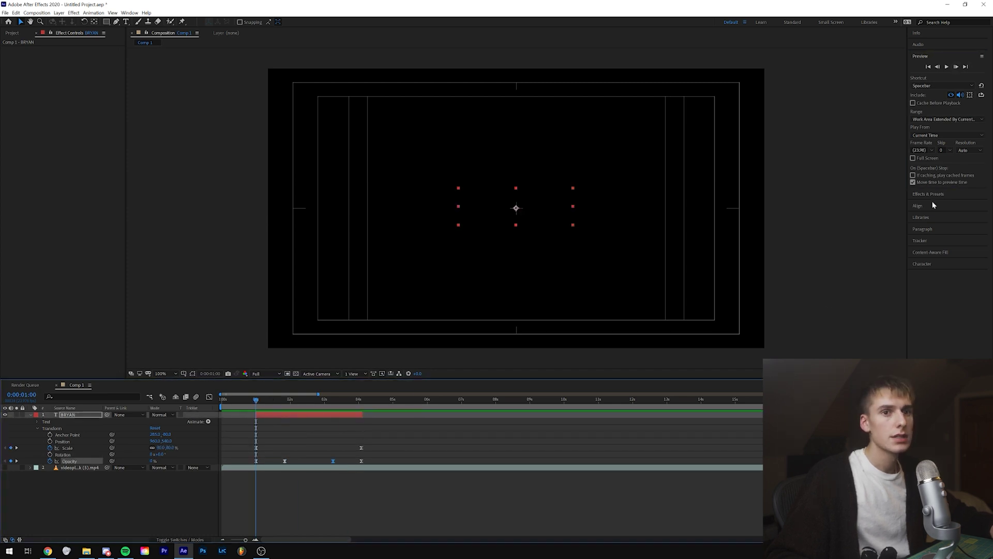
- Apply Turbulent Displace to the text layer and set its Amount to 20 and Size to 46
click(938, 195)
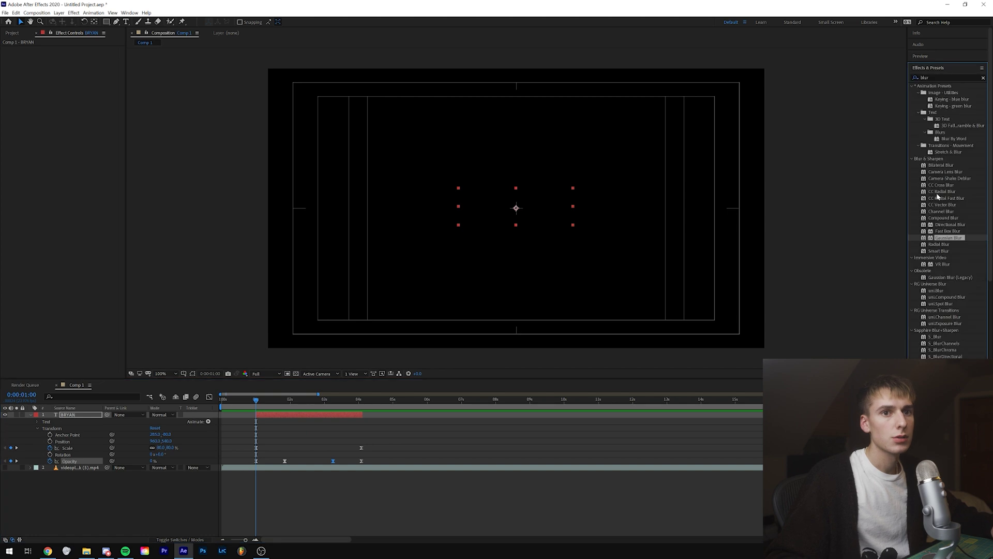
click(933, 75)
text(tu)
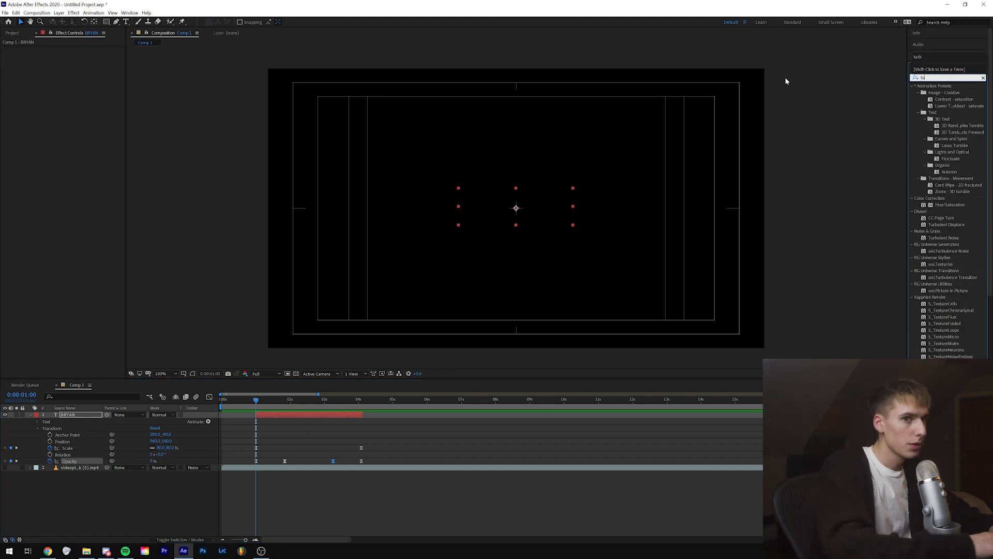
text(rb)
drag(946, 92, 267, 417)
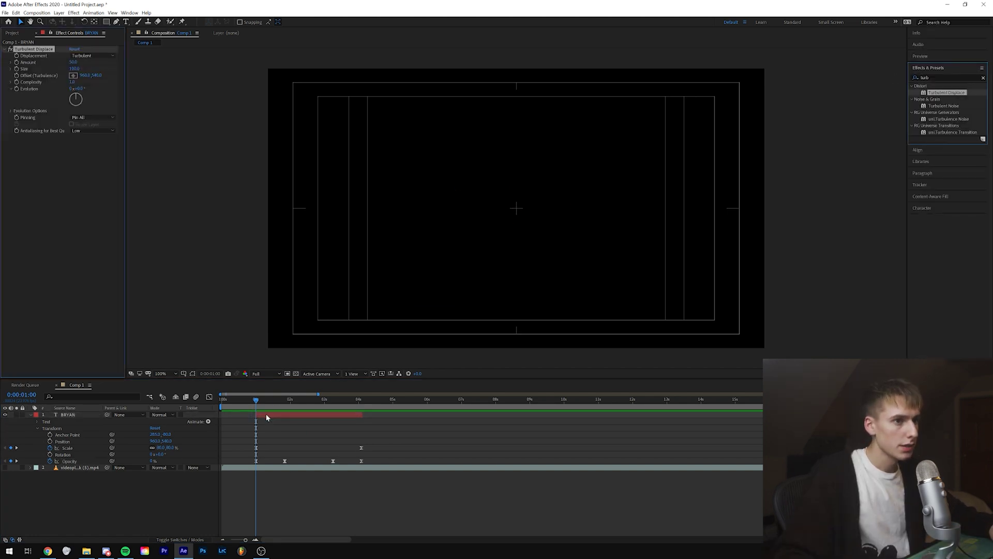
click(285, 407)
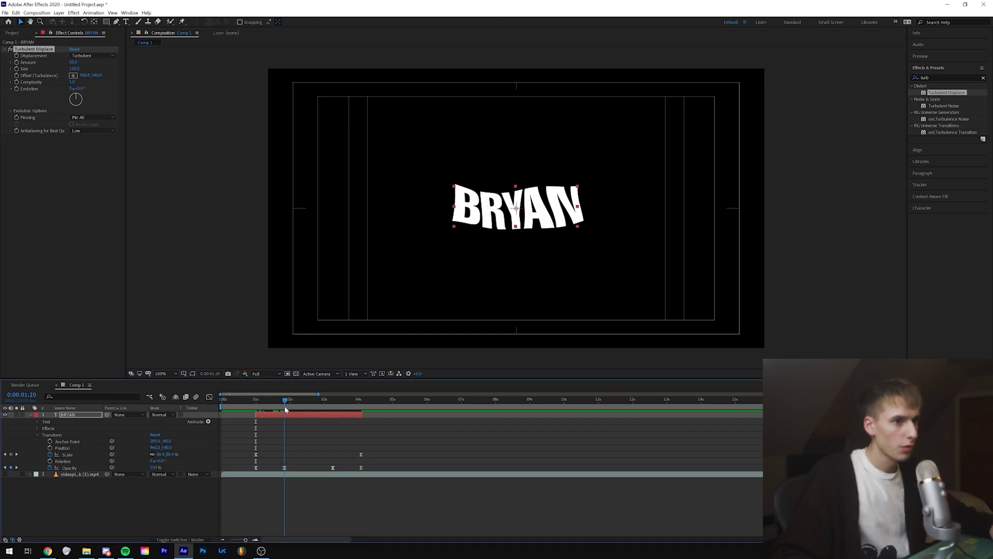
mouse_move(74, 68)
mouse_down()
mouse_move(42, 70)
mouse_move(65, 62)
mouse_up()
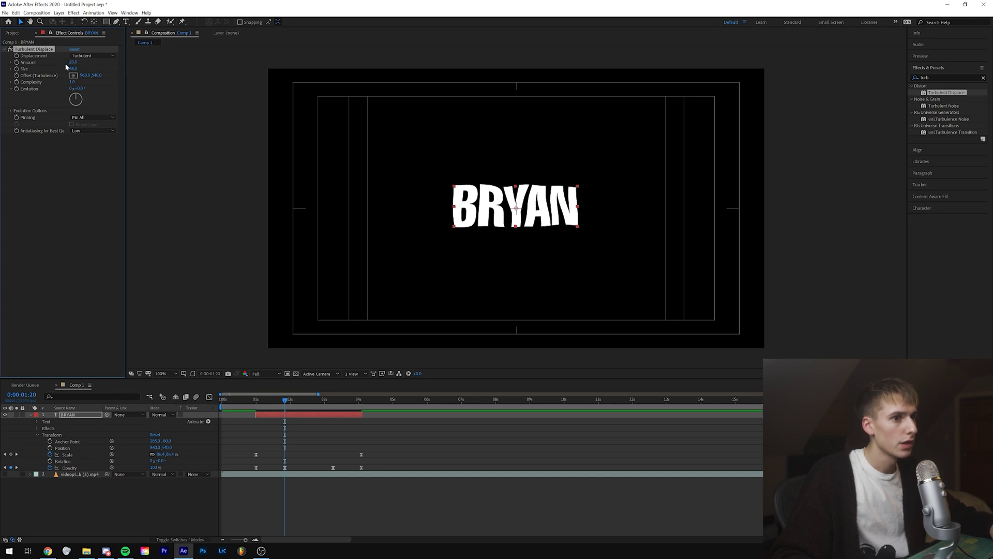
- Animate Turbulent Displace's Evolution from 0° at 0:00:01:00 to 232° at 0:00:04:02 and preview the distortion
key(j)
click(17, 89)
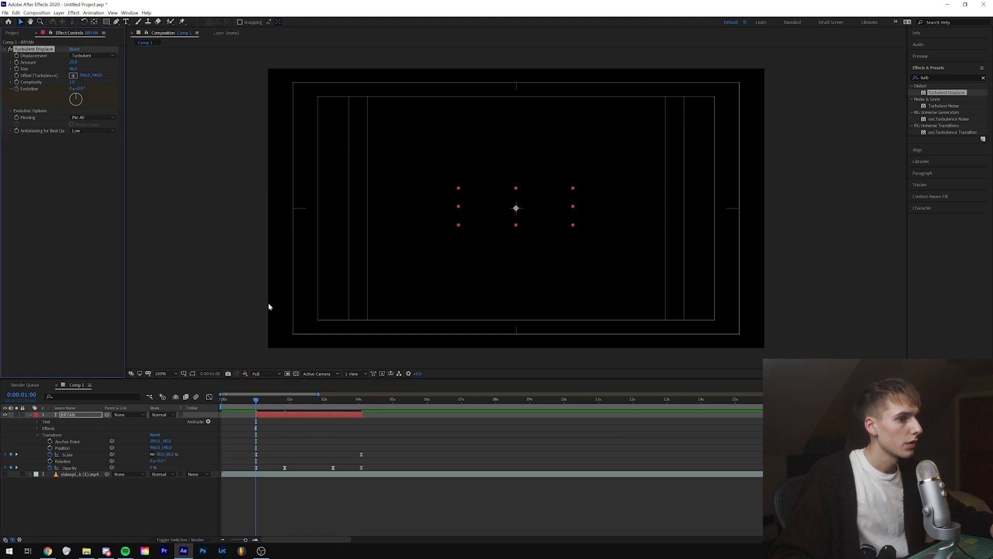
click(361, 400)
drag(78, 94, 83, 111)
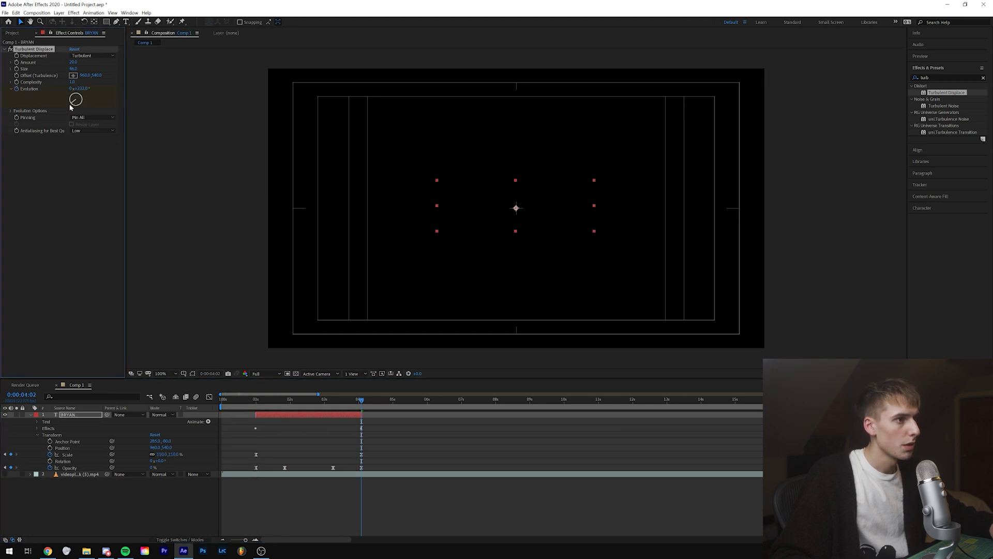
click(252, 402)
key(space)
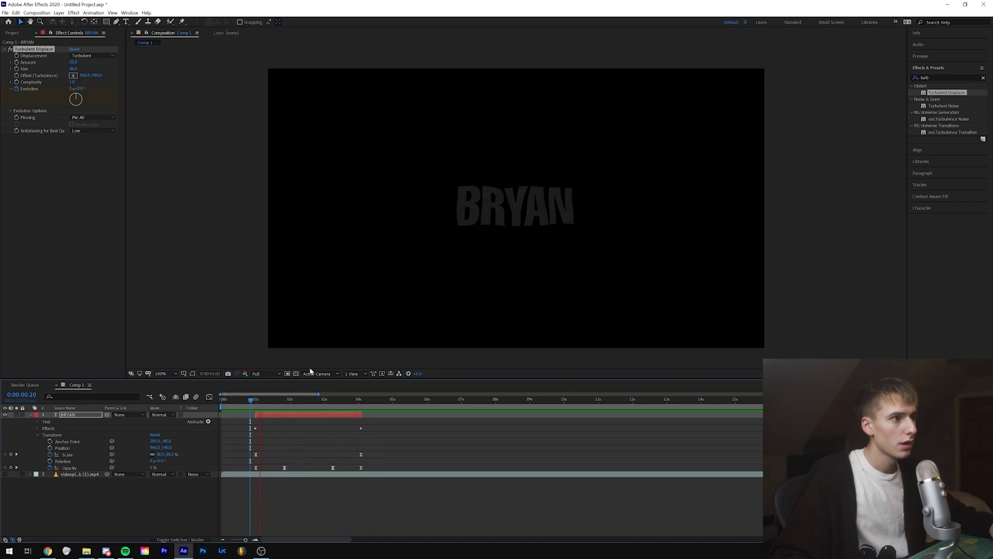
key(space)
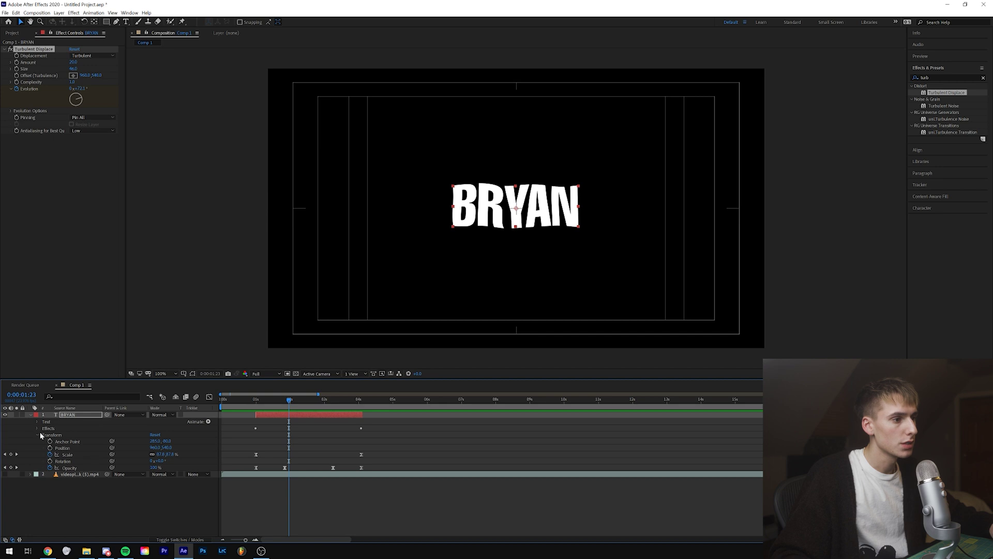
- Apply Easy Ease to both Evolution keyframes of Turbulent Displace and preview the motion from 0:00:00:17
click(37, 428)
click(44, 435)
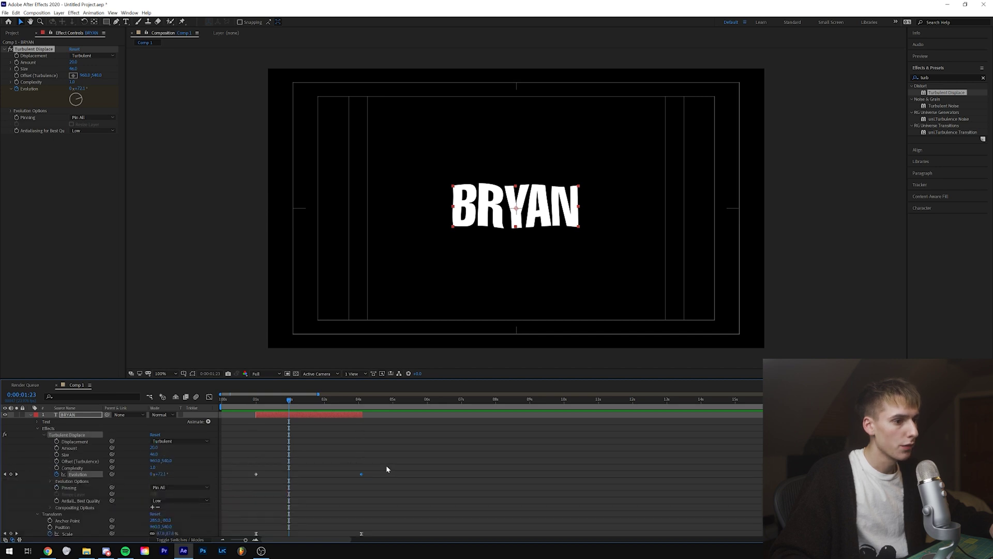
drag(387, 469, 232, 484)
right_click(361, 474)
mouse_move(409, 469)
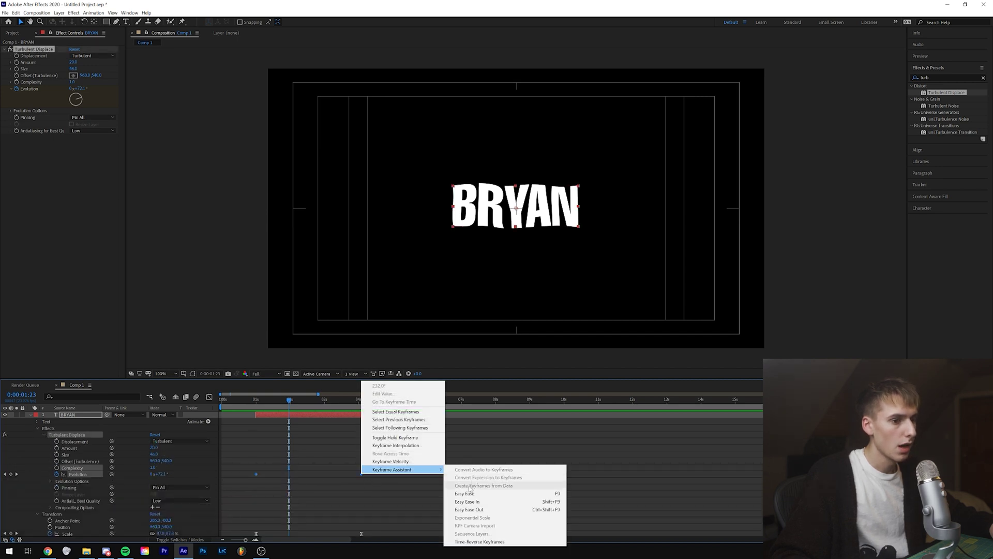
click(471, 502)
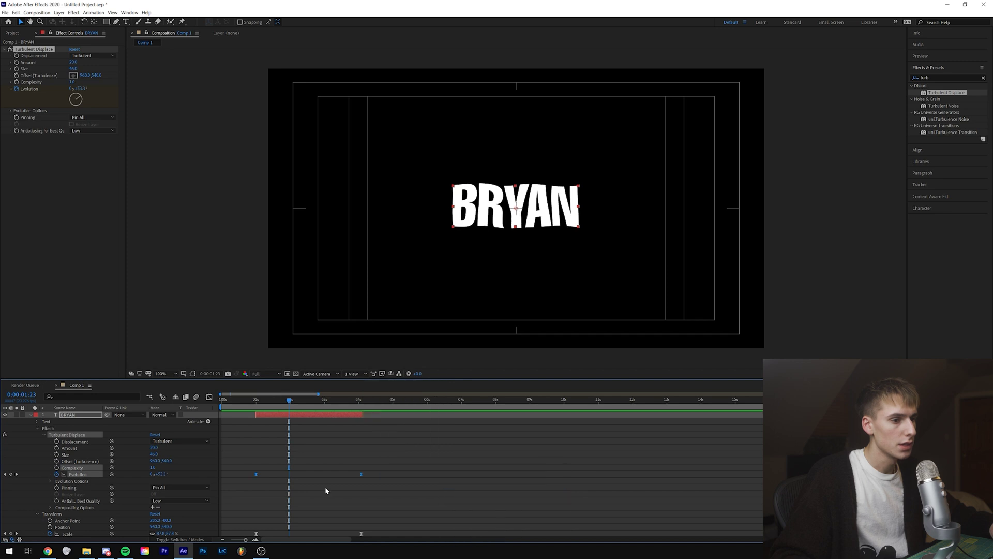
click(247, 402)
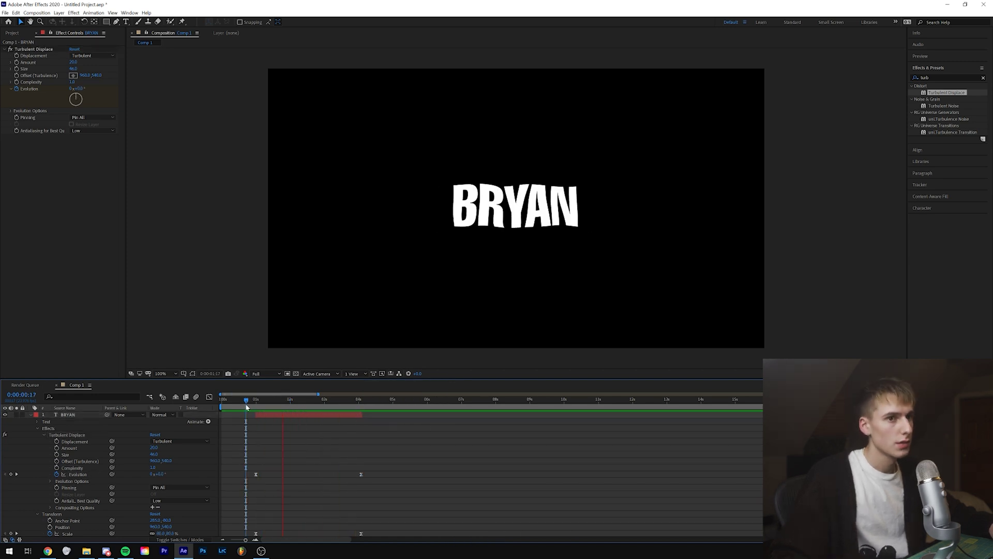
key(space)
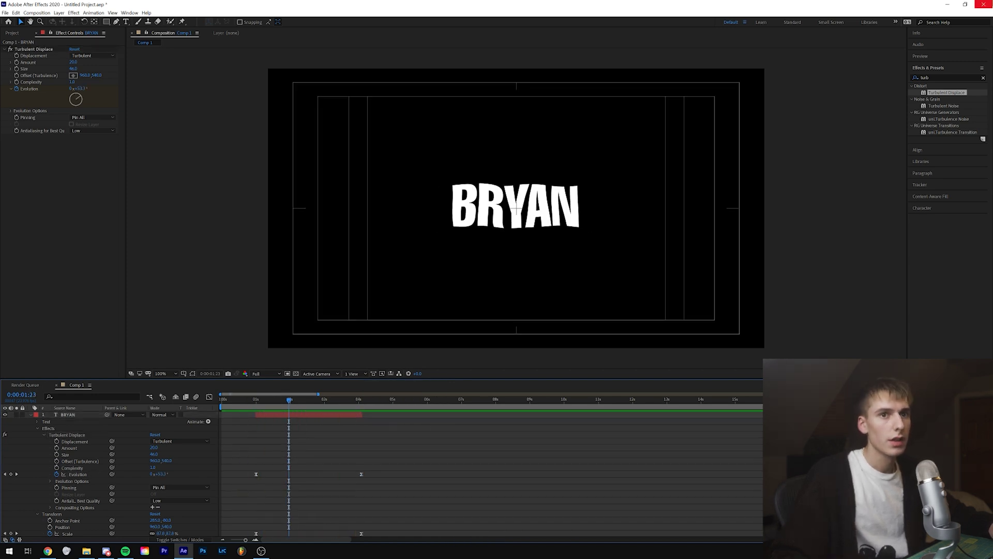
- Find the Wave Warp effect and apply it to the text layer below Turbulent Displace
drag(944, 77, 902, 81)
key(BackSpace)
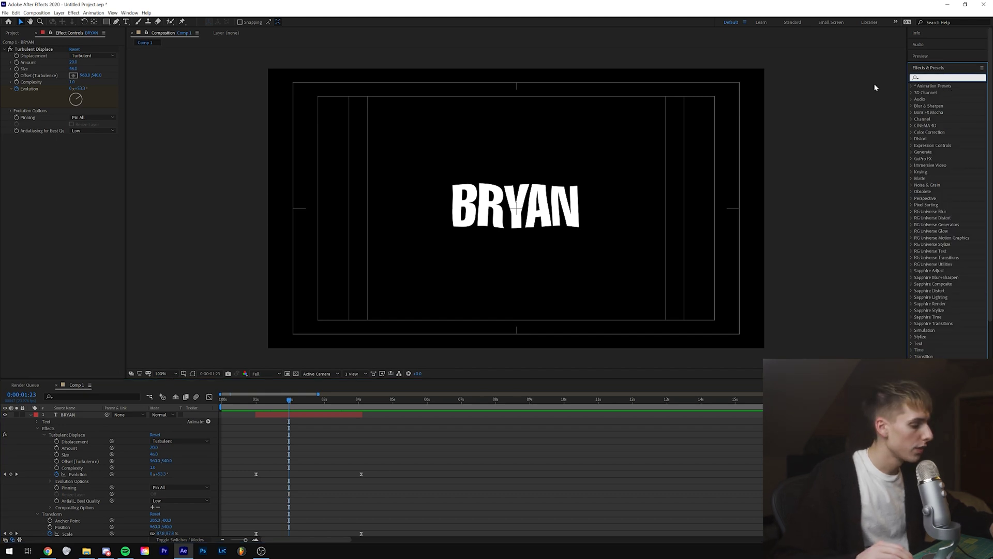
text(wave)
drag(926, 97, 83, 228)
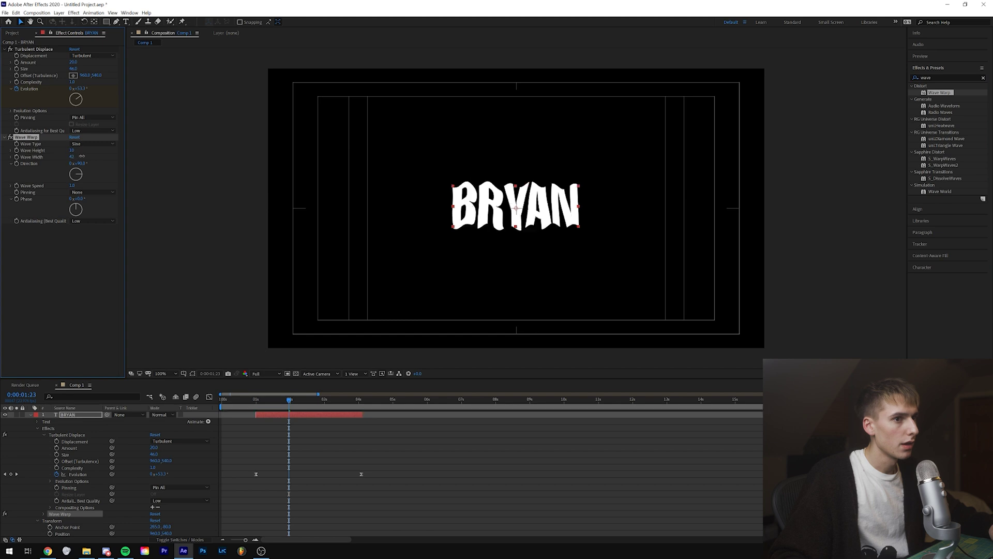
- Set Wave Warp's Wave Height to 2, adjust its Wave Width, and preview the warped text
click(72, 150)
text(3)
key(BackSpace)
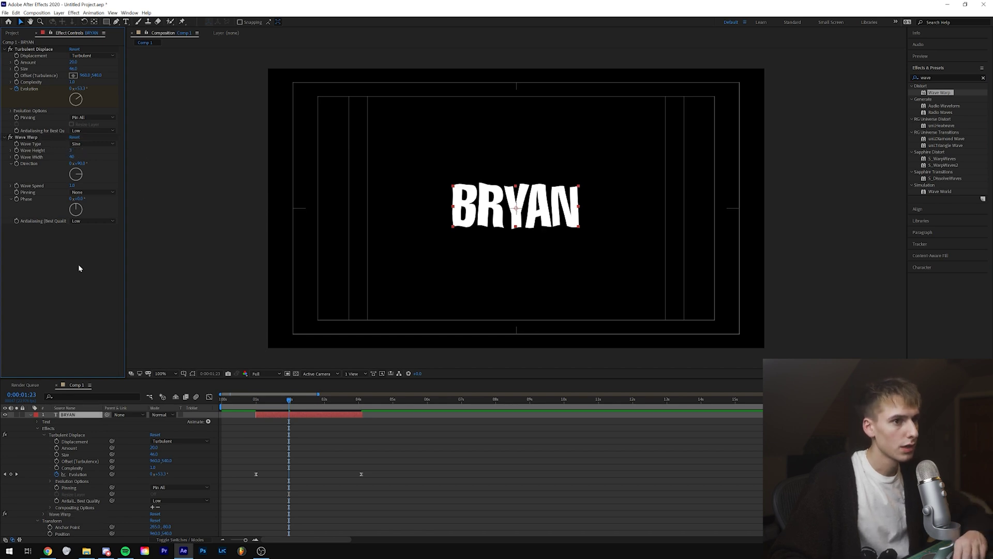
text(2)
key(Return)
drag(72, 156, 86, 155)
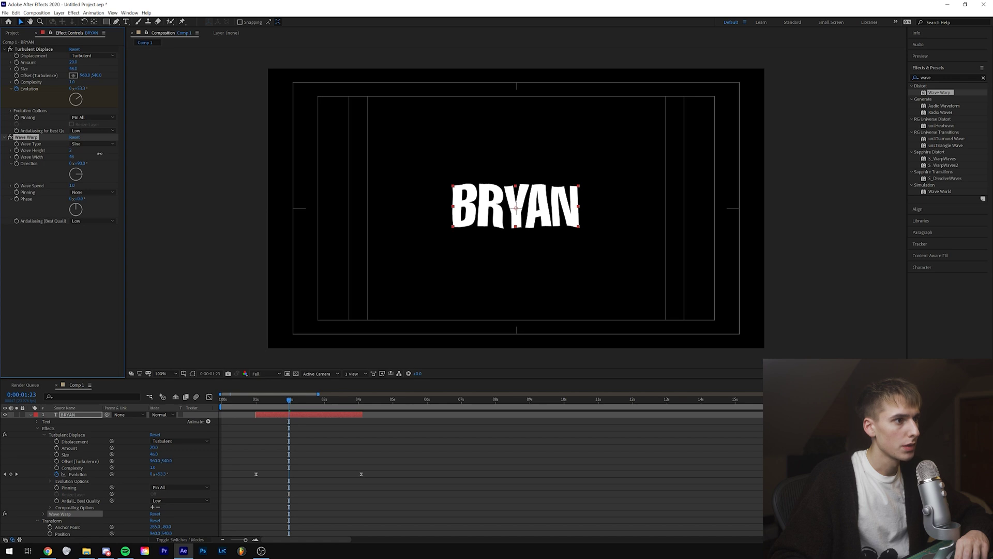
key(space)
key(space)
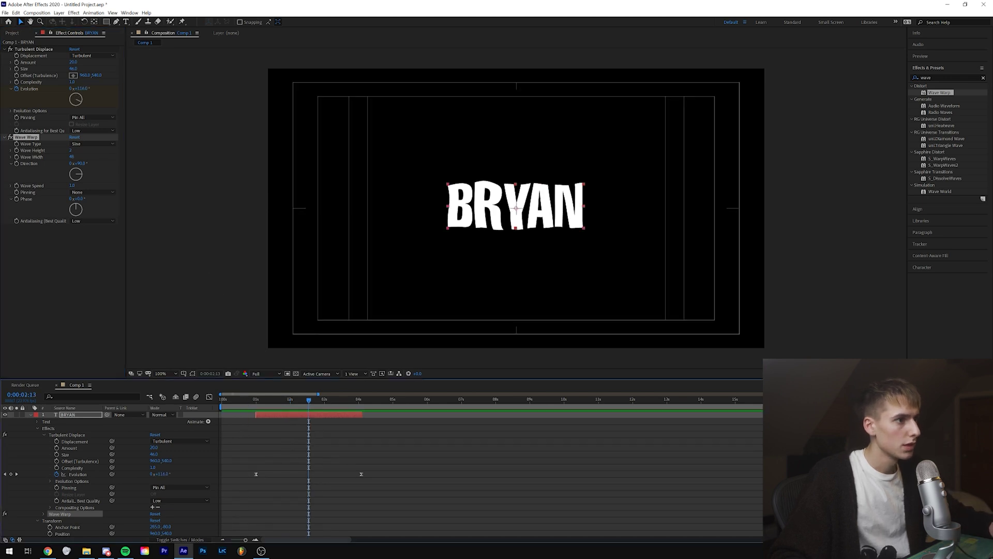
- Lower Wave Warp's Wave Height to 1 and preview the title from 0:00:00:17
click(71, 150)
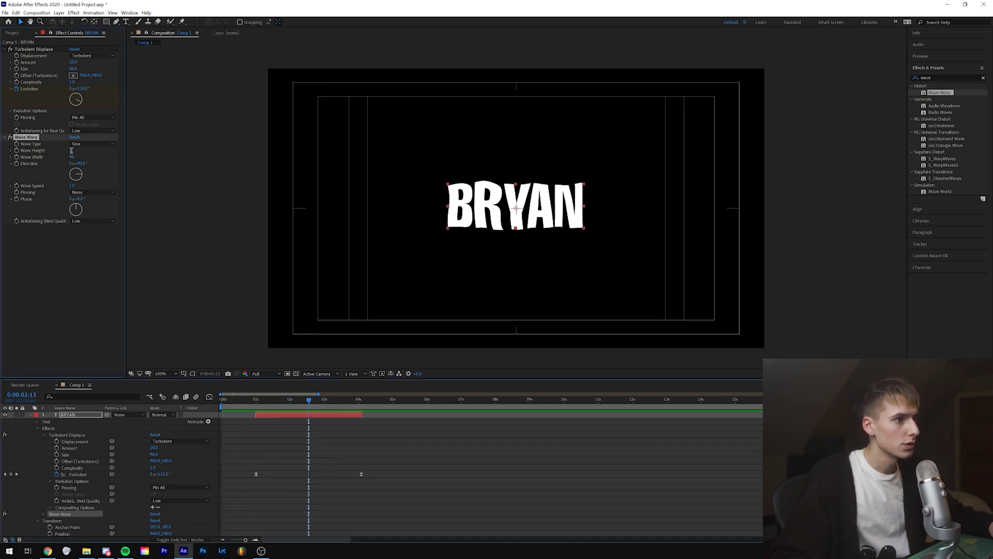
text(1)
click(91, 267)
click(280, 399)
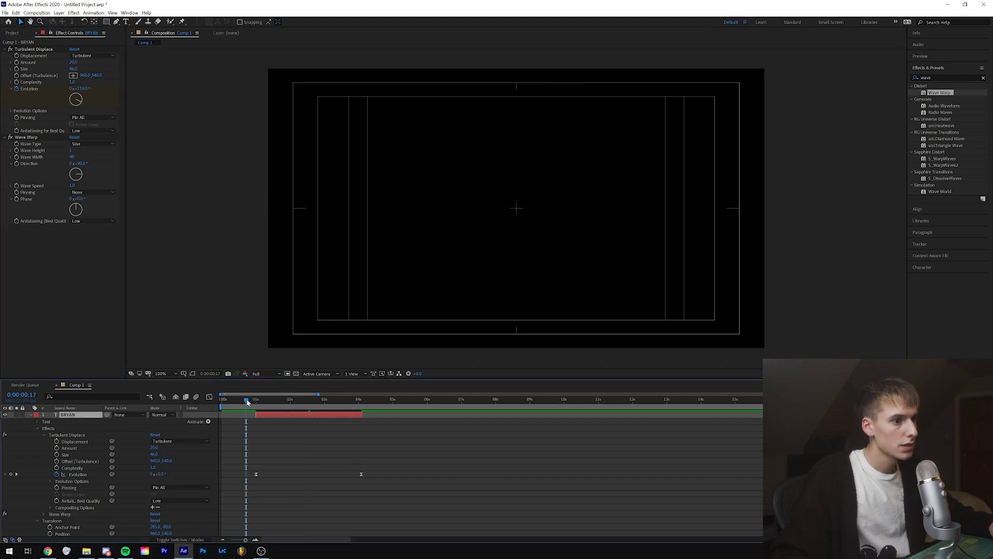
key(space)
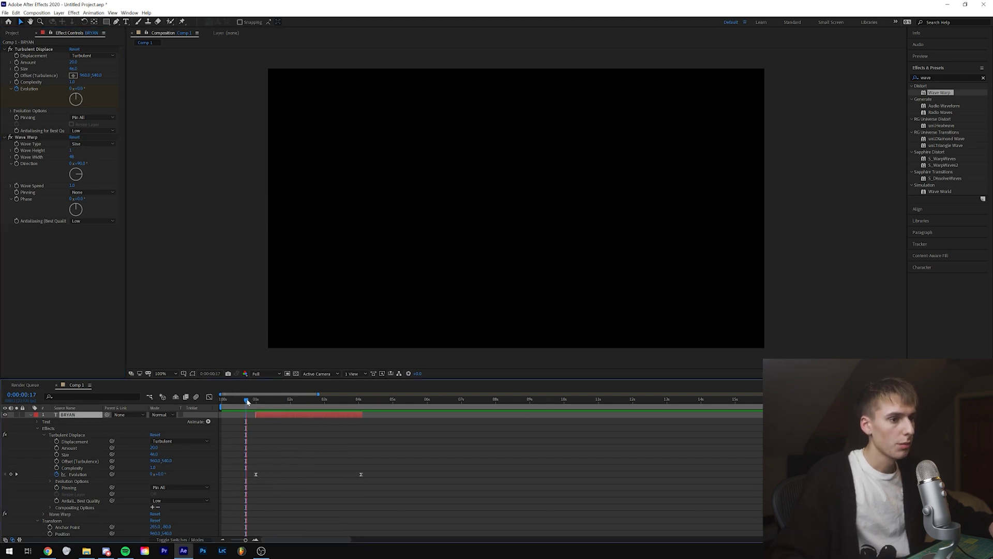
key(space)
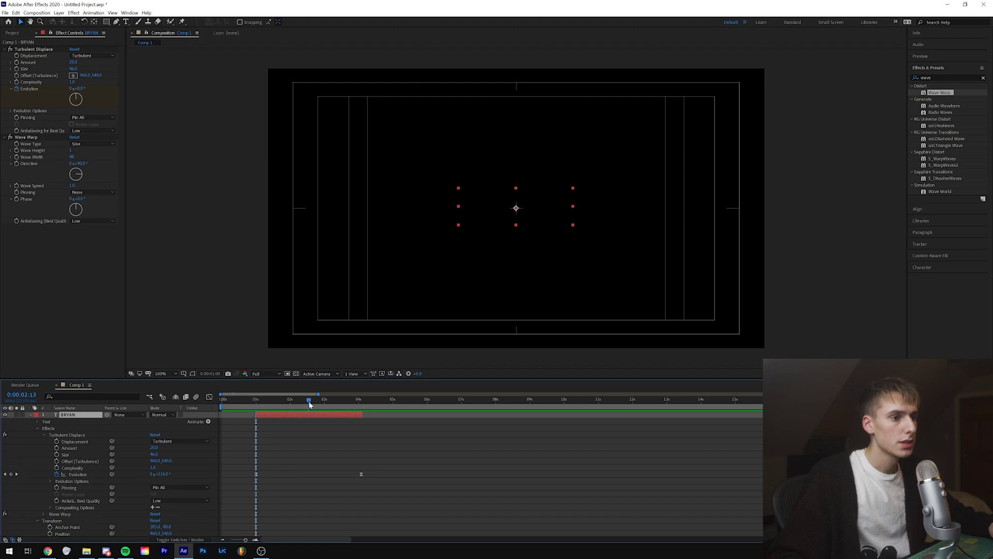
- Apply the Sapphire S_Glow effect to the text layer and collapse the Wave Warp and Turbulent Displace settings
double_click(936, 77)
text(glow)
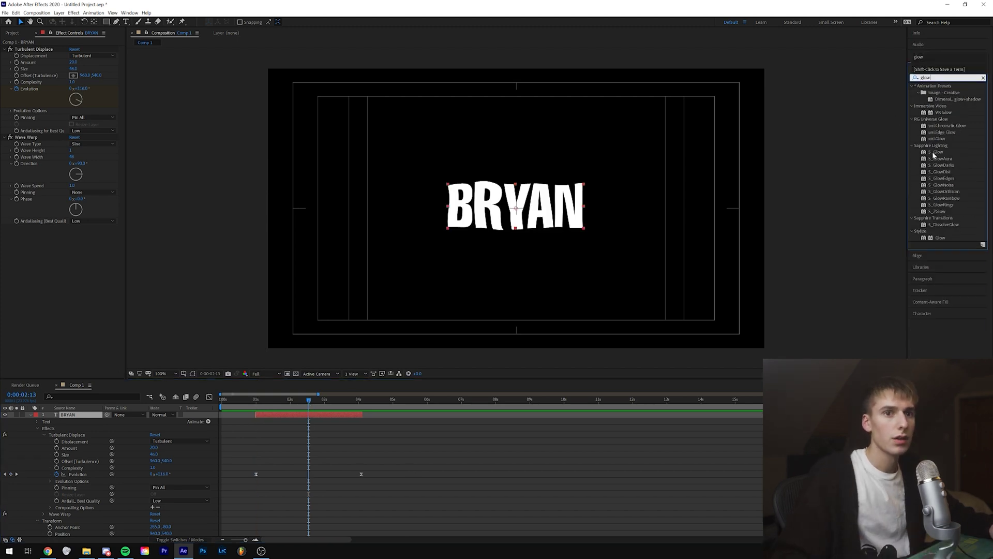
drag(936, 152, 268, 416)
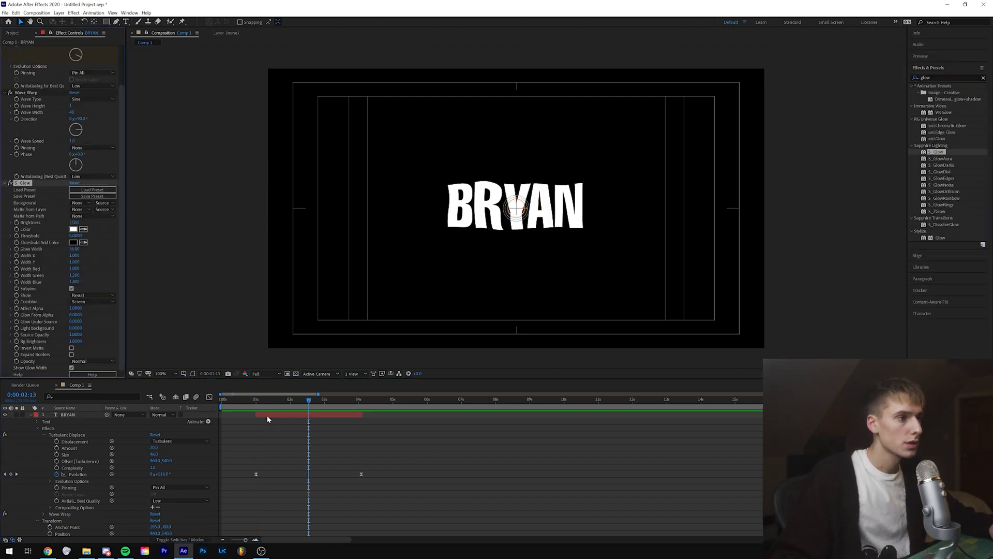
click(10, 93)
click(9, 49)
- Set S_Glow's Brightness to 1 and reduce its Glow Width to tighten the glow
click(74, 102)
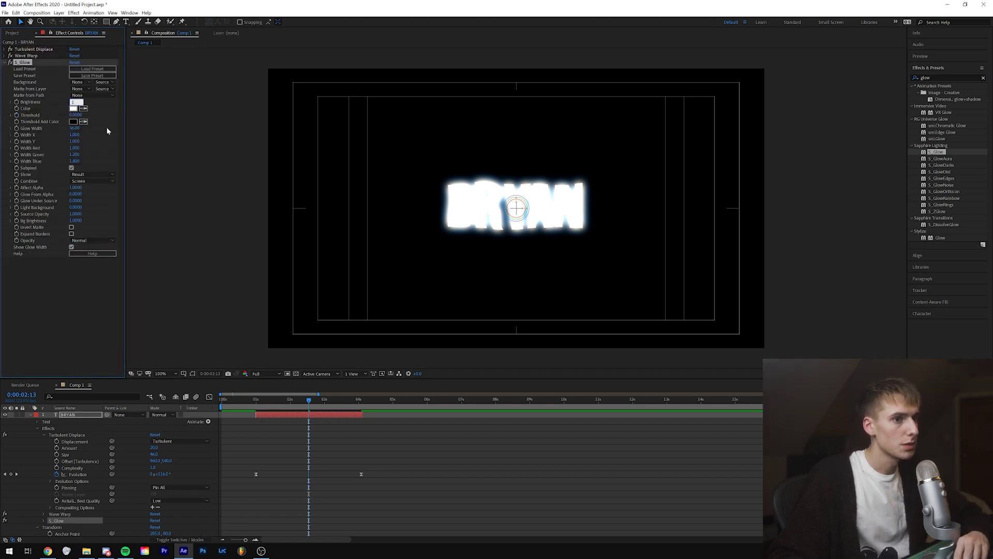
text(1)
key(Return)
drag(76, 130, 67, 128)
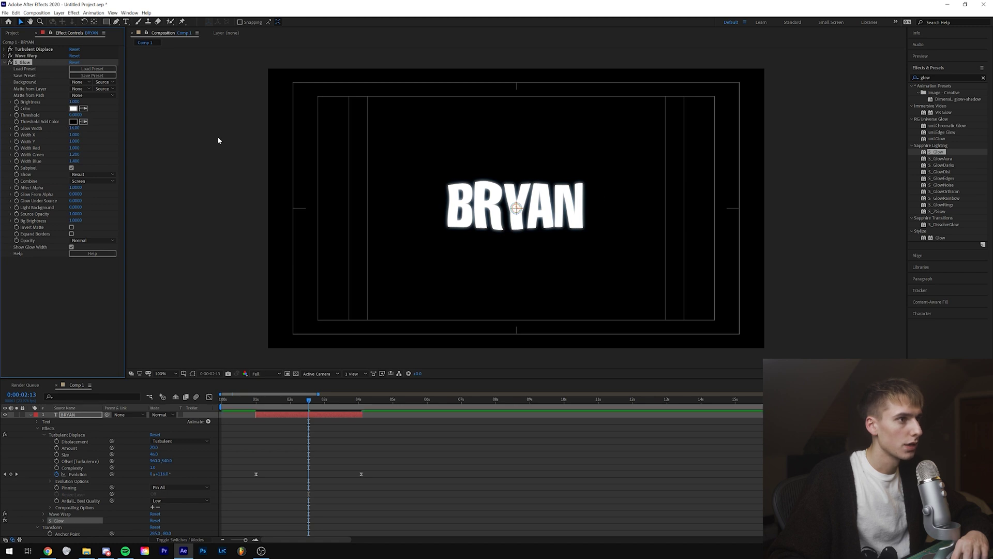
- Set S_Glow's Brightness to 1.5 and Glow Width to 10
click(74, 102)
text(1.5)
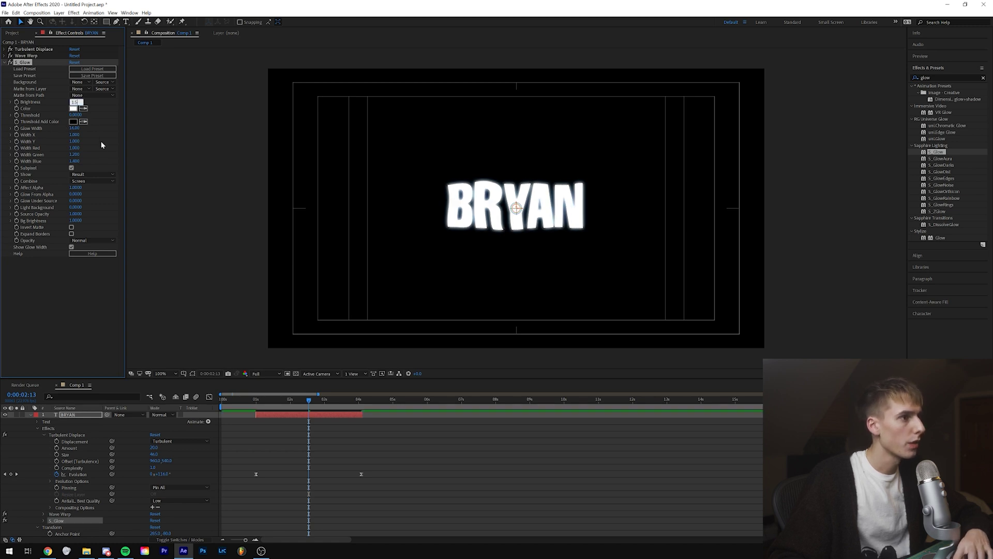
click(101, 145)
drag(74, 129, 73, 130)
click(73, 129)
text(10)
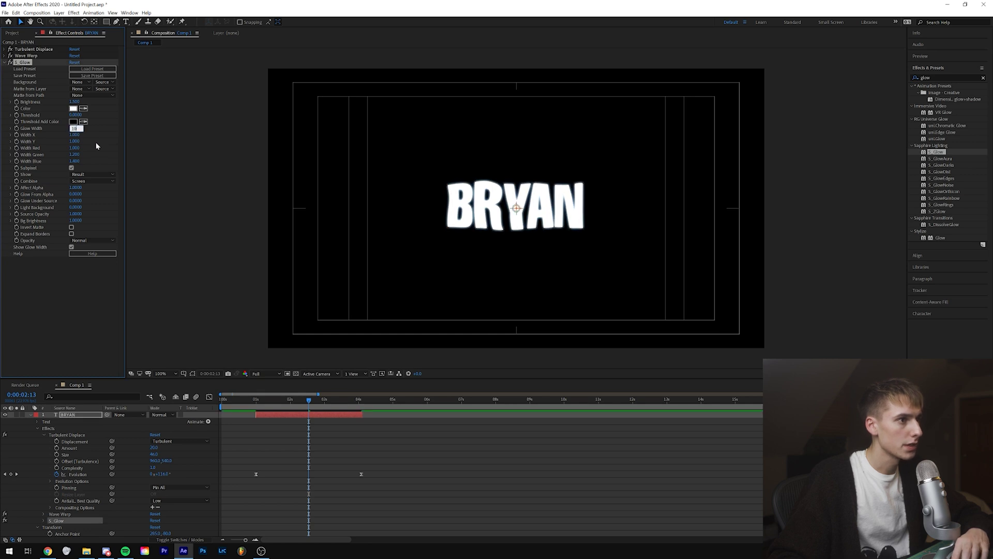
click(95, 146)
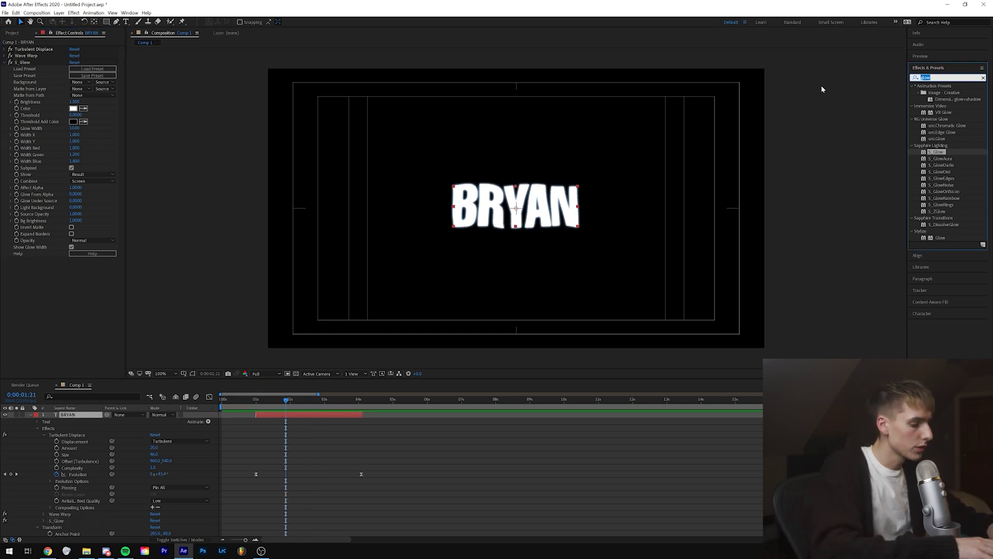
- Apply the Sapphire S_Flicker effect to the text layer and collapse the S_Glow settings
text(flicker)
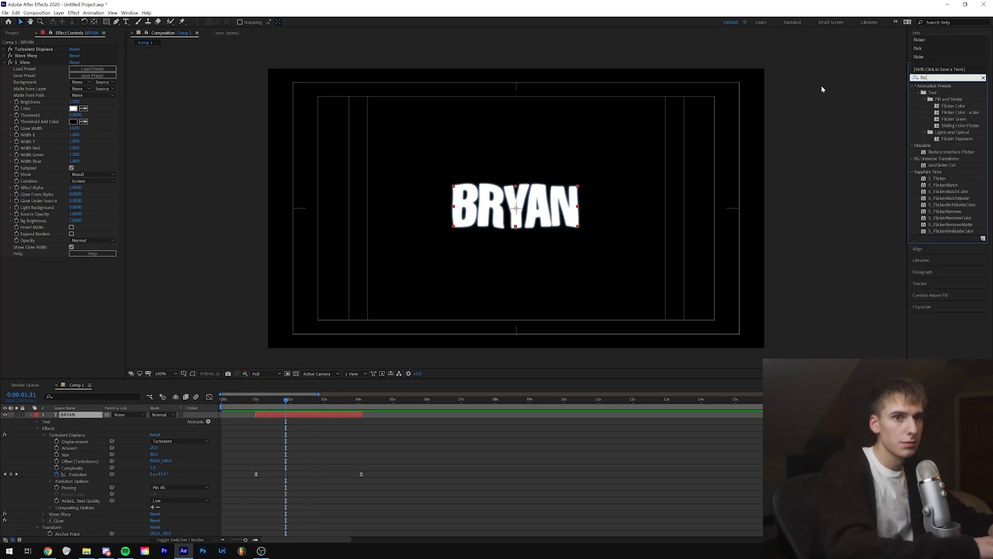
drag(938, 178, 262, 427)
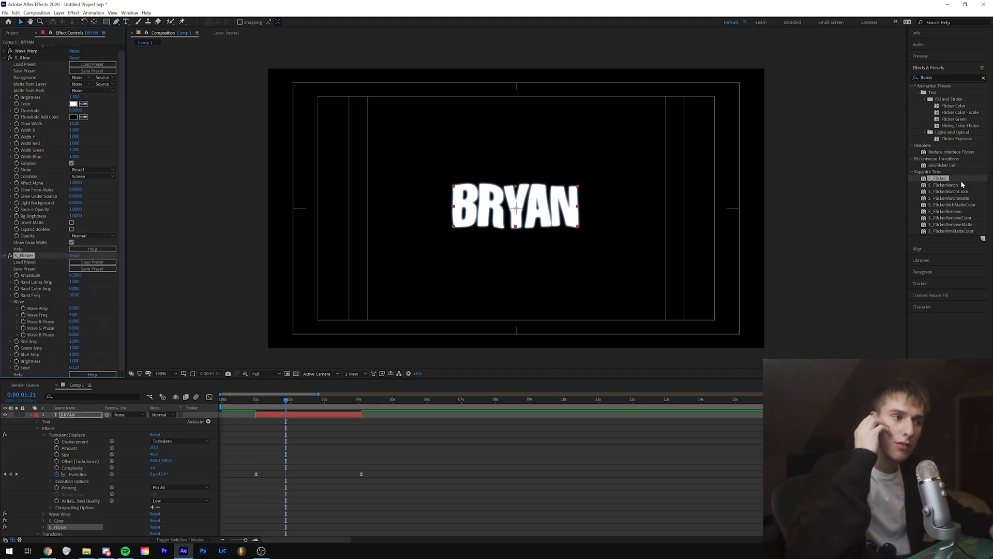
click(6, 58)
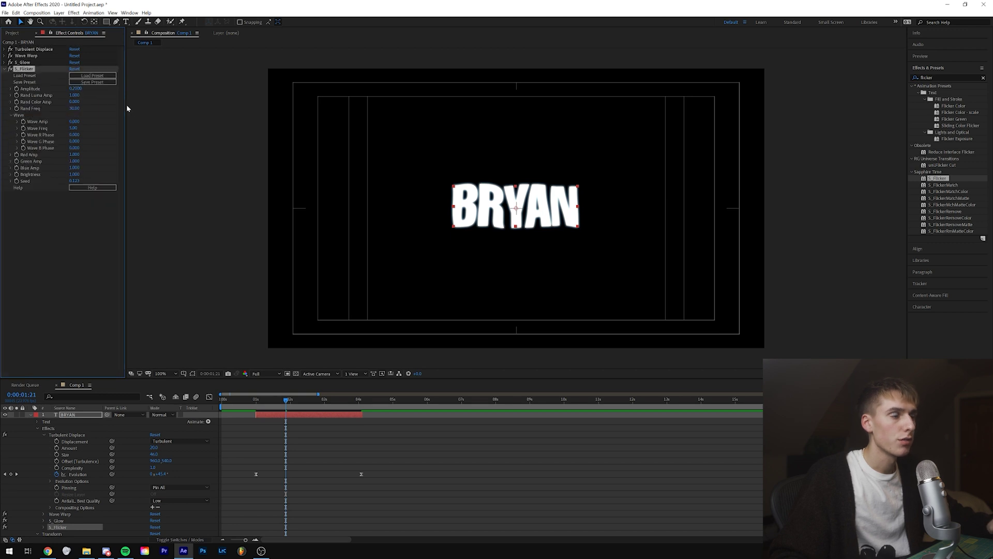
- Set S_Flicker's Amplitude to 1 on the text layer
click(77, 90)
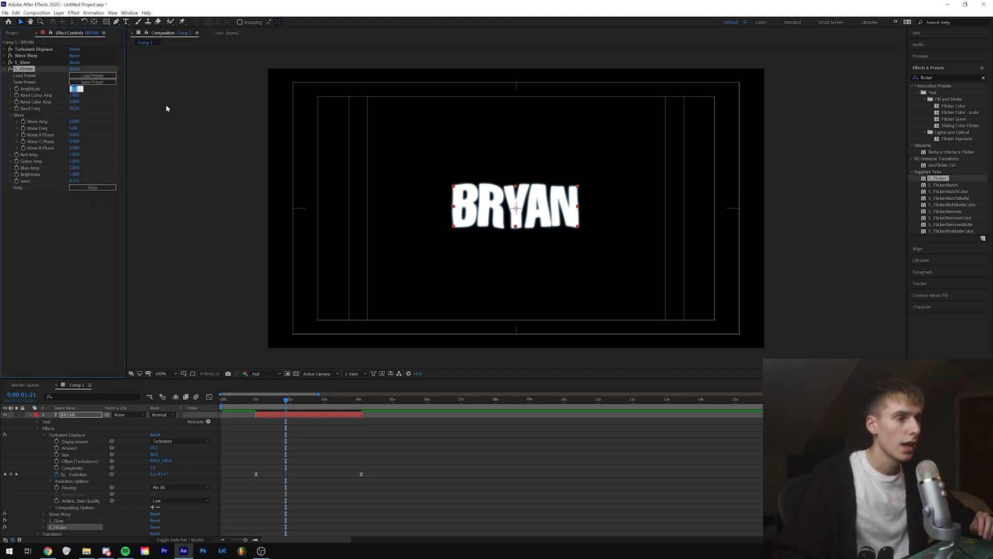
text(1)
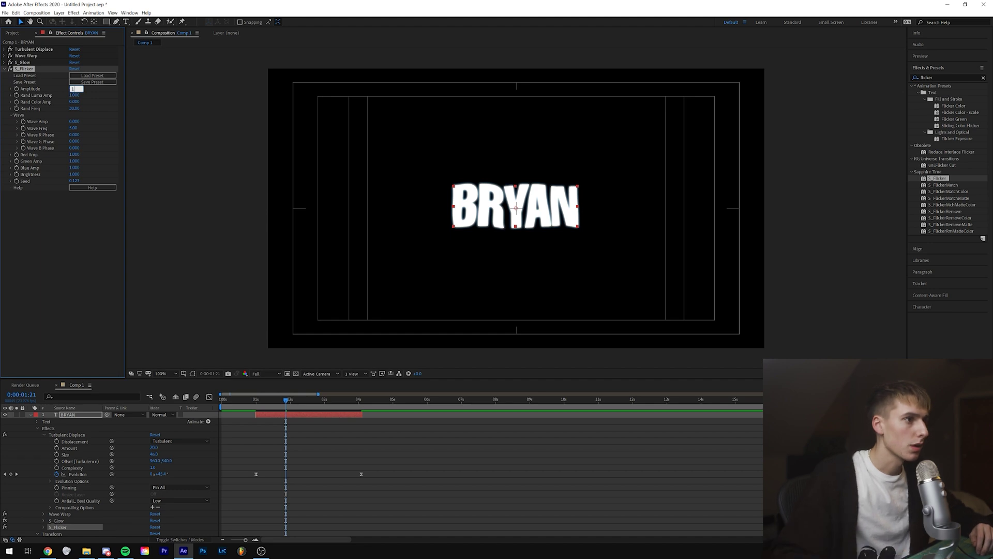
key(Return)
- Keyframe S_Flicker's Rand Freq at 0:00:01:00 with a value of 15
click(256, 401)
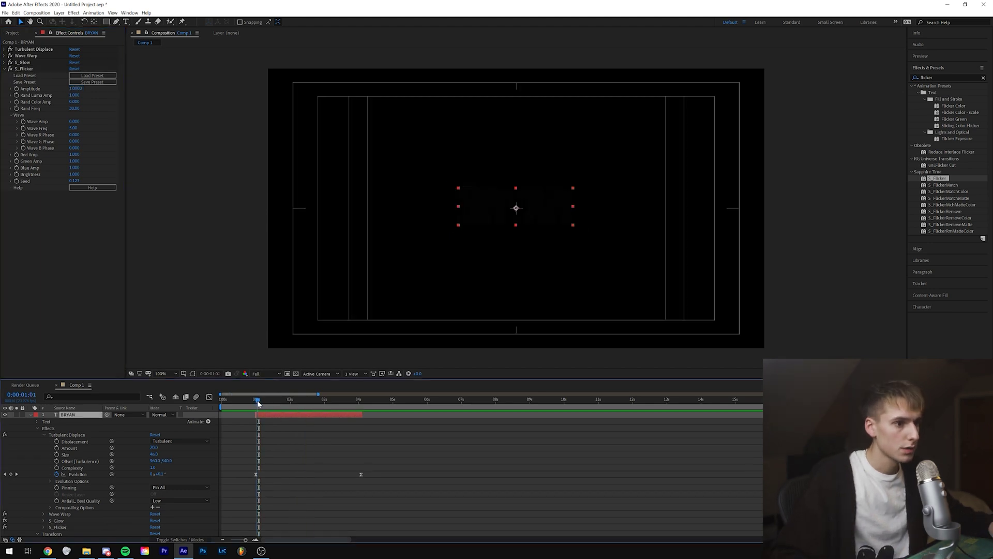
click(16, 111)
click(37, 429)
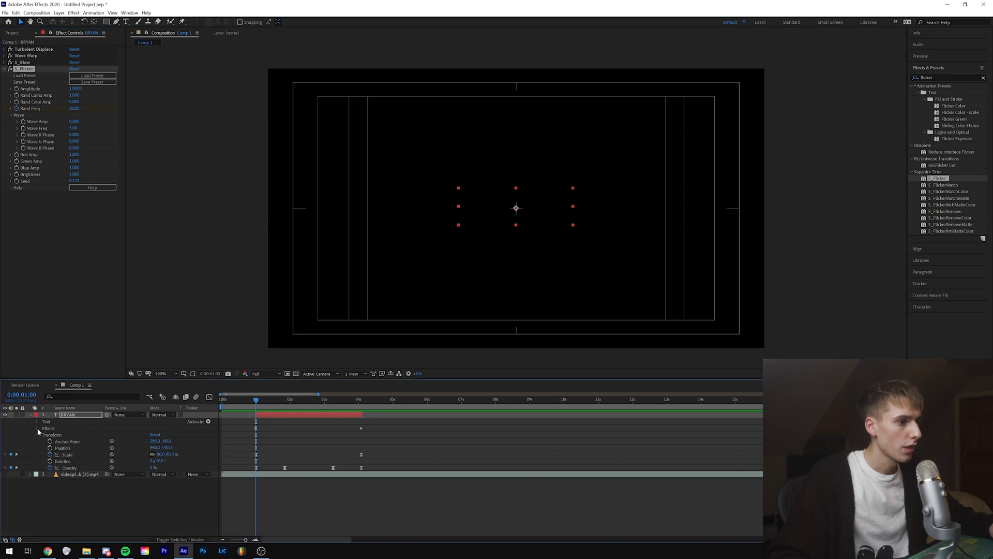
click(38, 429)
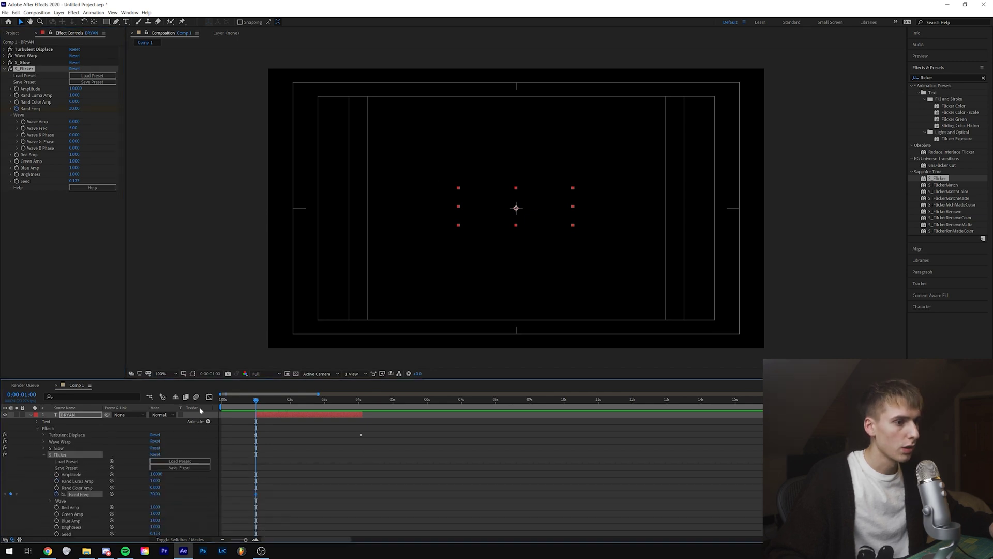
click(74, 109)
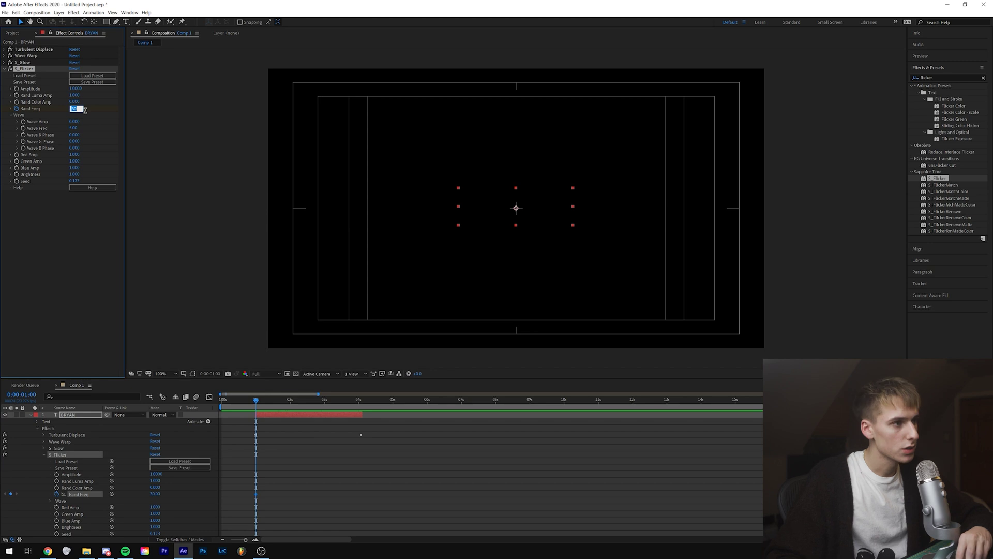
text(15)
key(Return)
- Add Rand Freq keyframes of 30 at 0:00:02:13 and 15 at 0:00:04:02
click(309, 401)
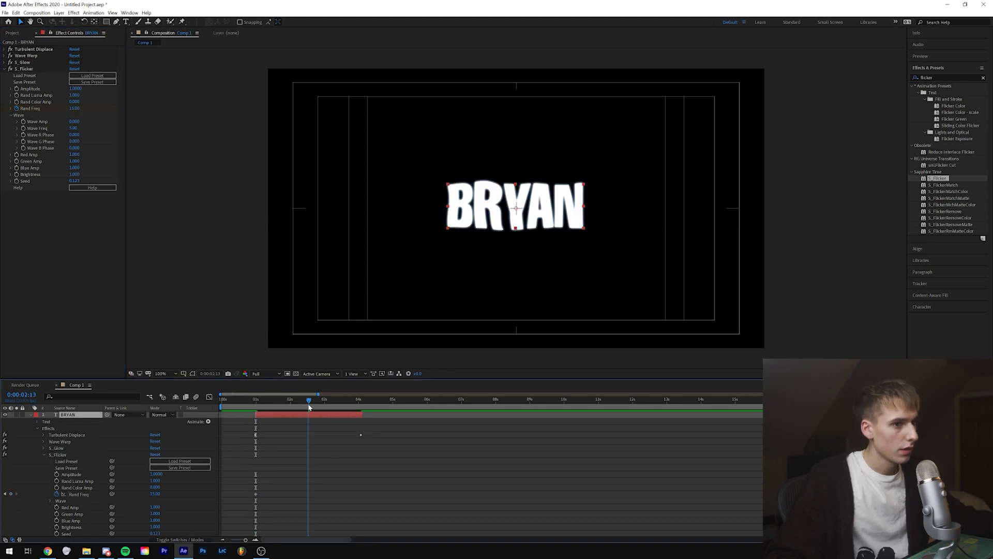
click(73, 108)
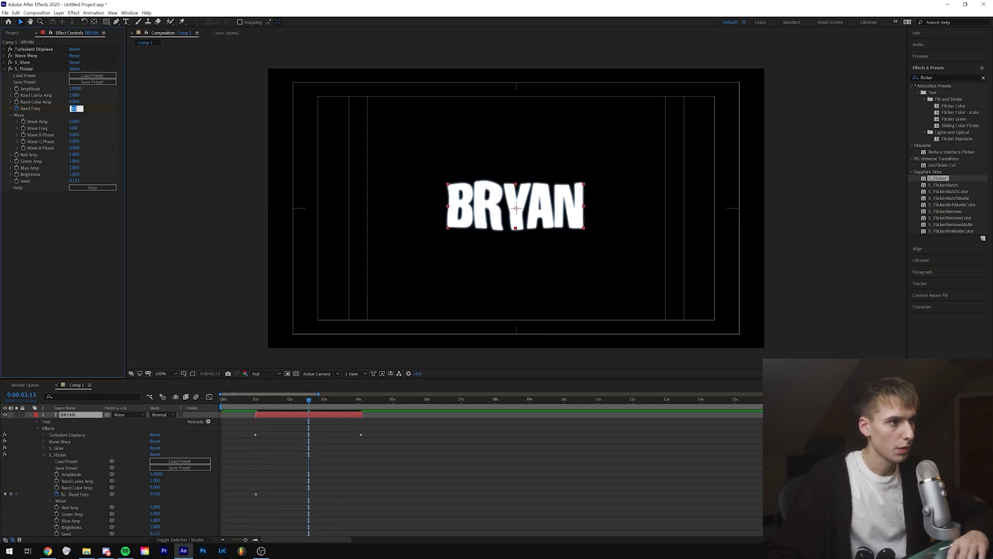
text(30)
key(Return)
click(361, 400)
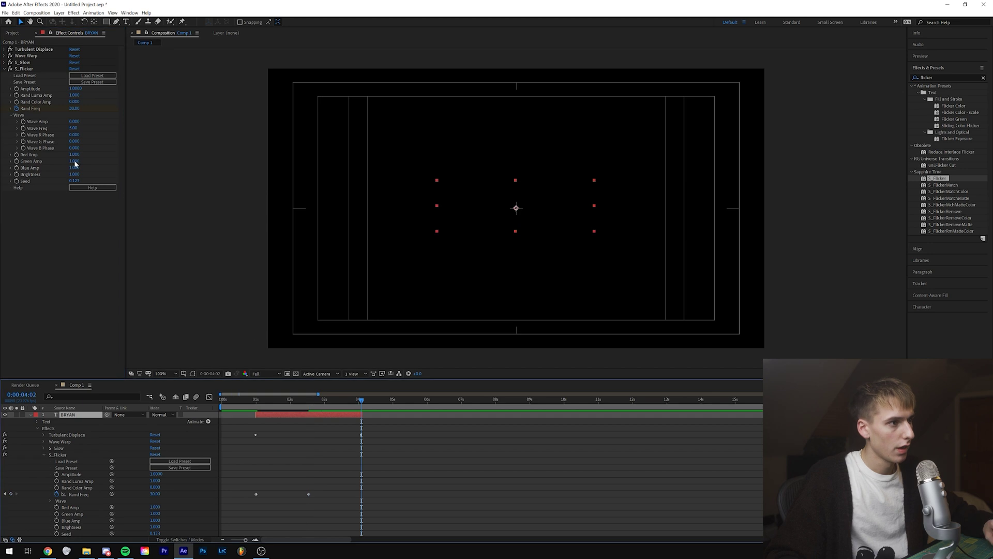
click(74, 108)
text(15)
key(Return)
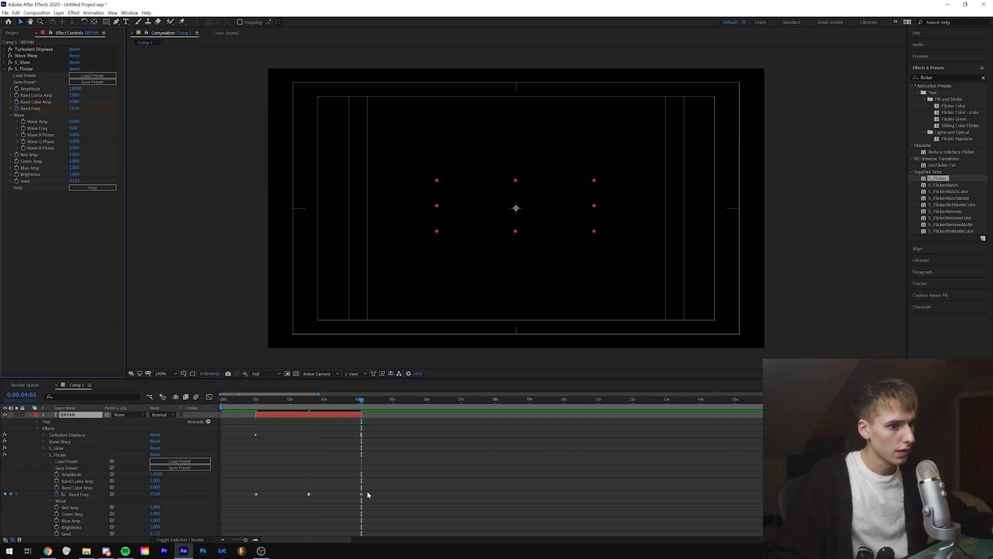
- Apply Easy Ease to the three Rand Freq keyframes and preview the flicker from around the text layer's start
drag(370, 504, 249, 481)
right_click(309, 494)
click(334, 488)
click(419, 438)
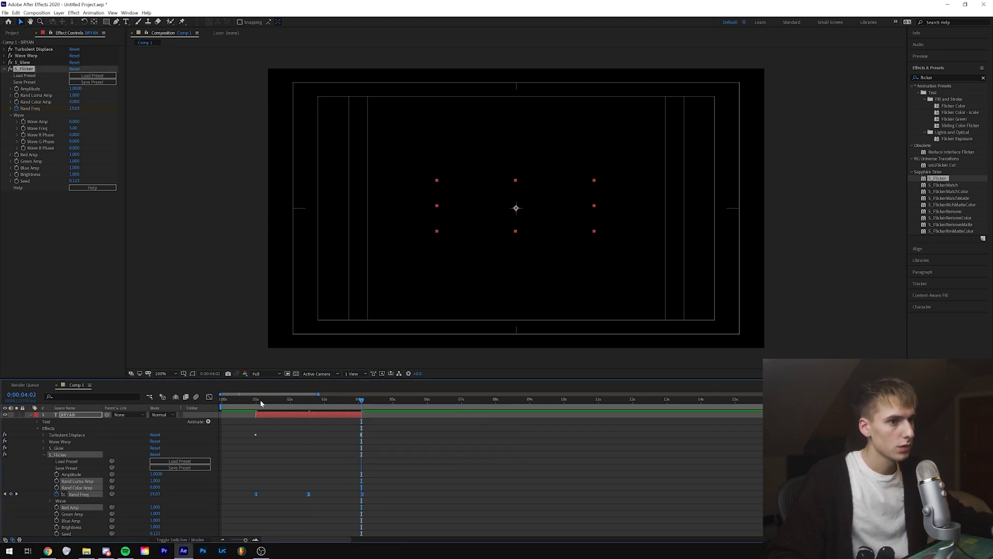
drag(261, 402, 243, 401)
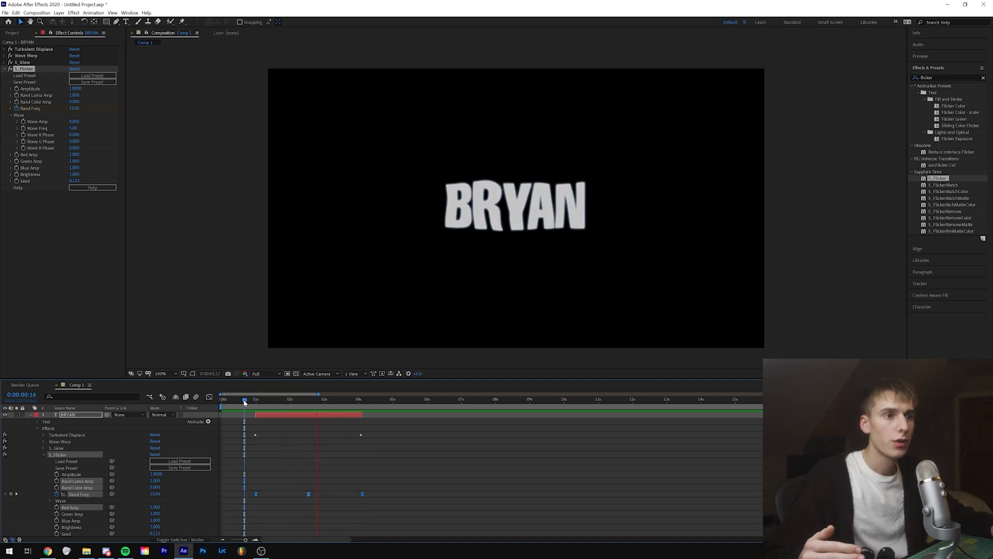
drag(245, 403, 256, 402)
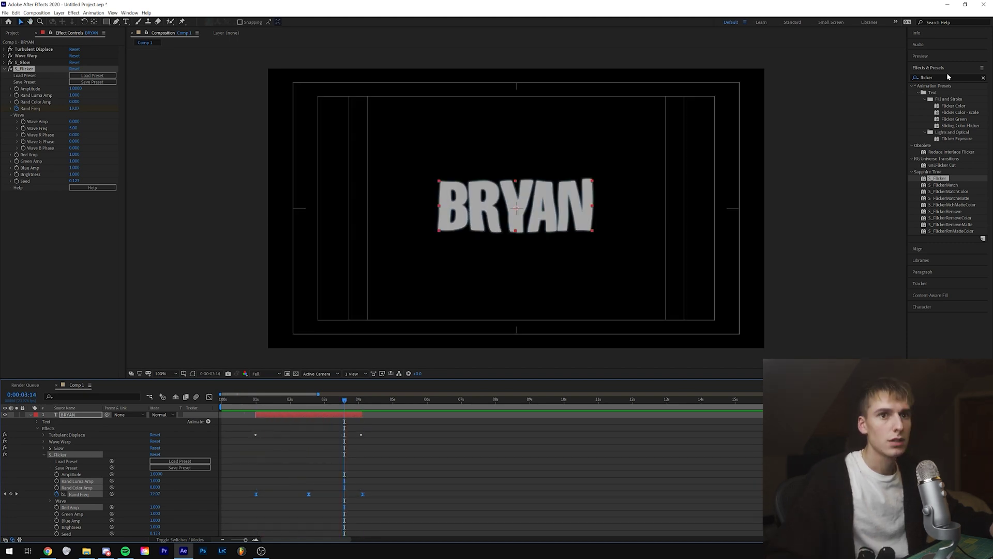
- Find the Gaussian Blur effect and apply it to the text layer below S_Flicker
drag(949, 78, 775, 82)
text(gu)
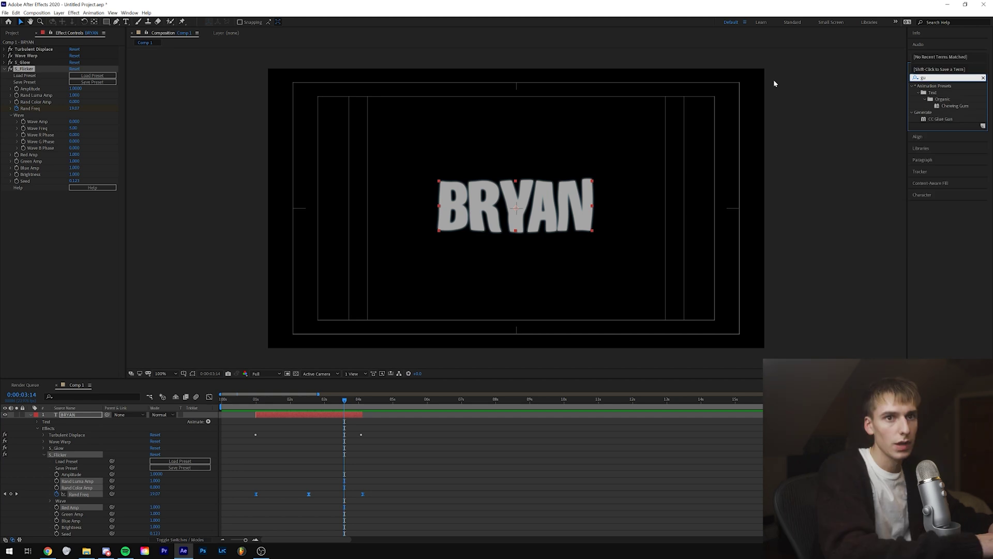
key(BackSpace)
text(aus)
drag(950, 92, 72, 239)
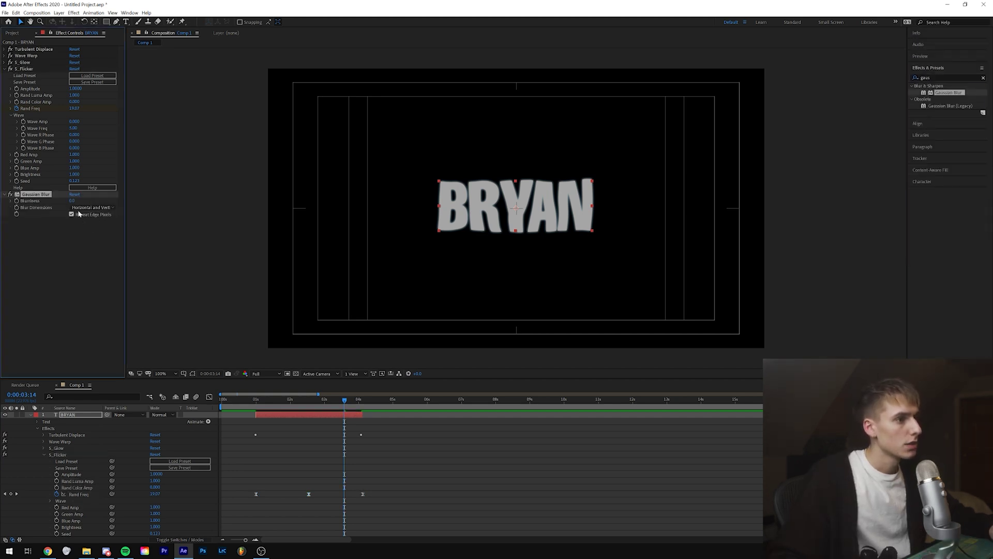
- Set Gaussian Blur's Blurriness to 20 and keyframe it at the text layer's start, 0:00:01:00
drag(72, 200, 119, 198)
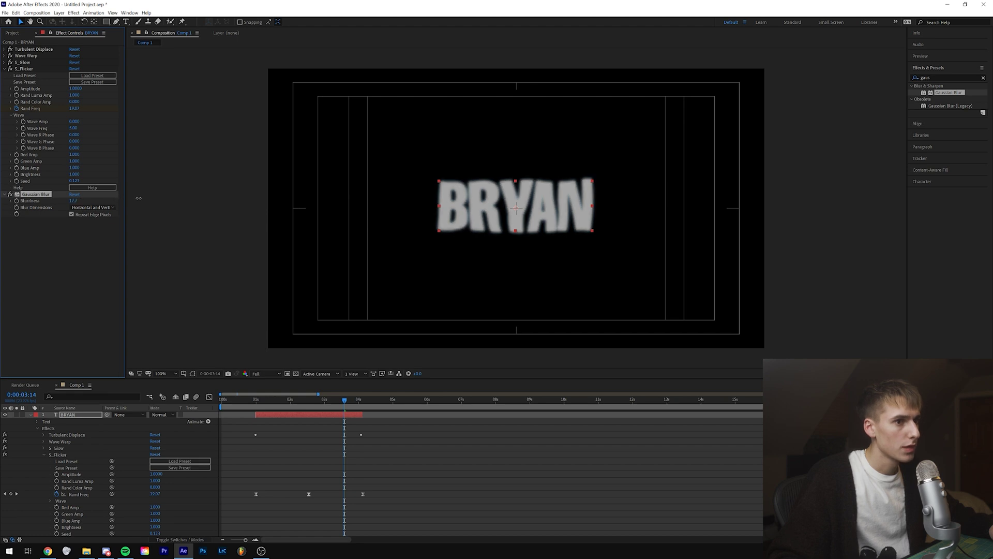
click(73, 201)
text(20)
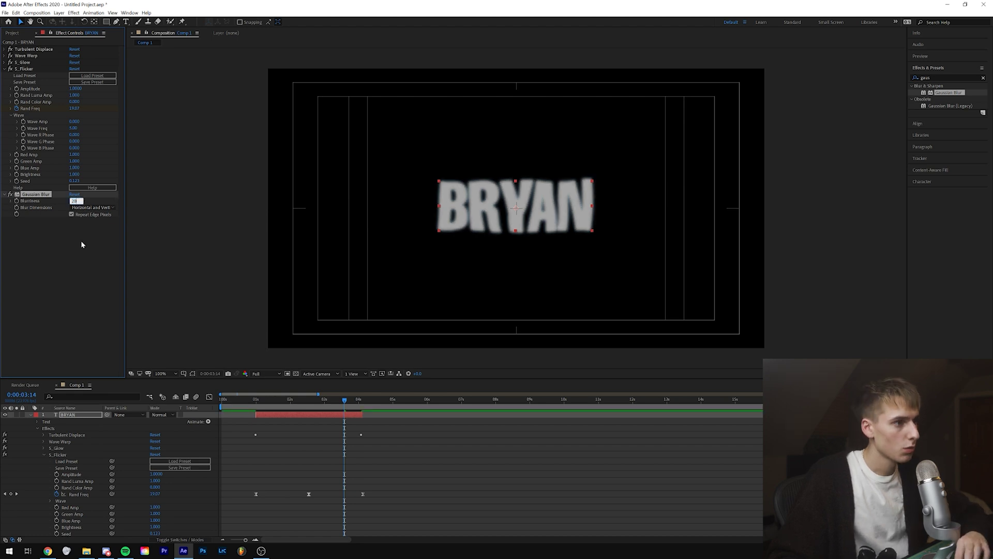
click(83, 244)
key(i)
click(17, 200)
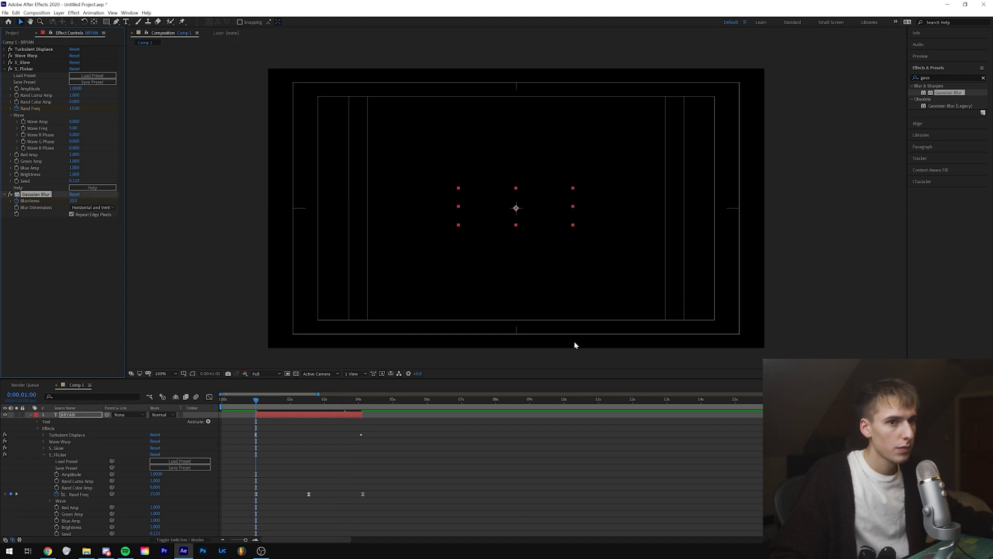
- Add a Blurriness keyframe of 10 at 0:00:01:20
click(954, 55)
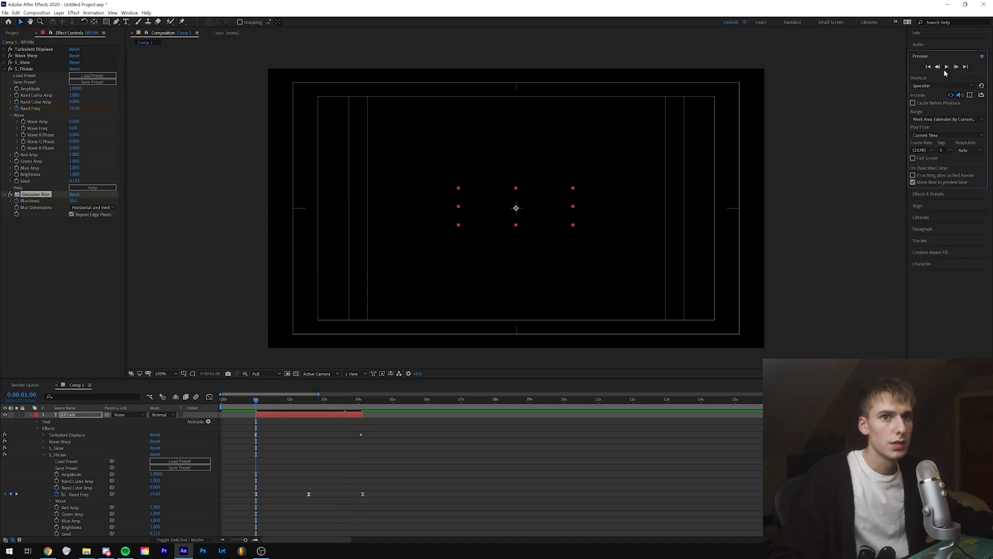
shift+click(958, 69)
shift+click(958, 68)
click(75, 201)
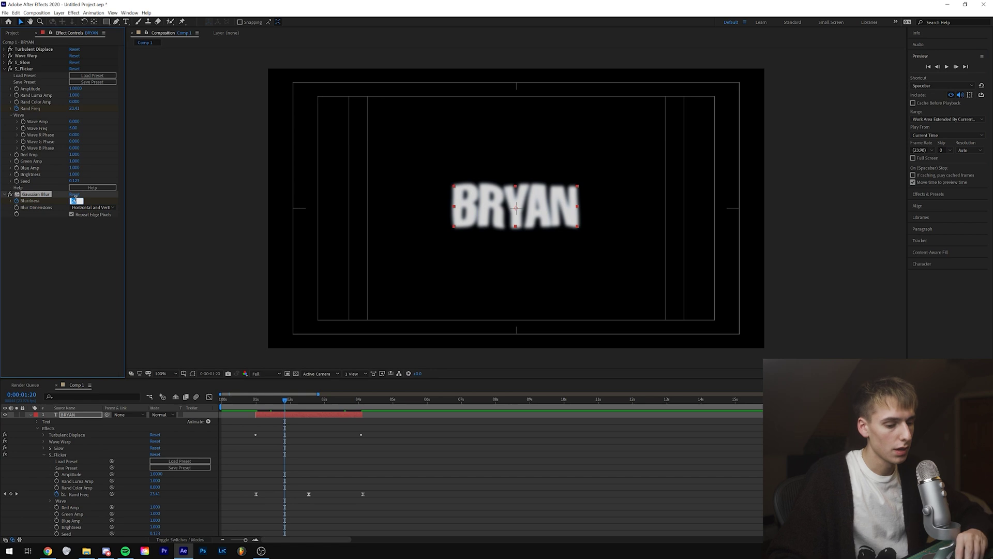
text(10)
key(Return)
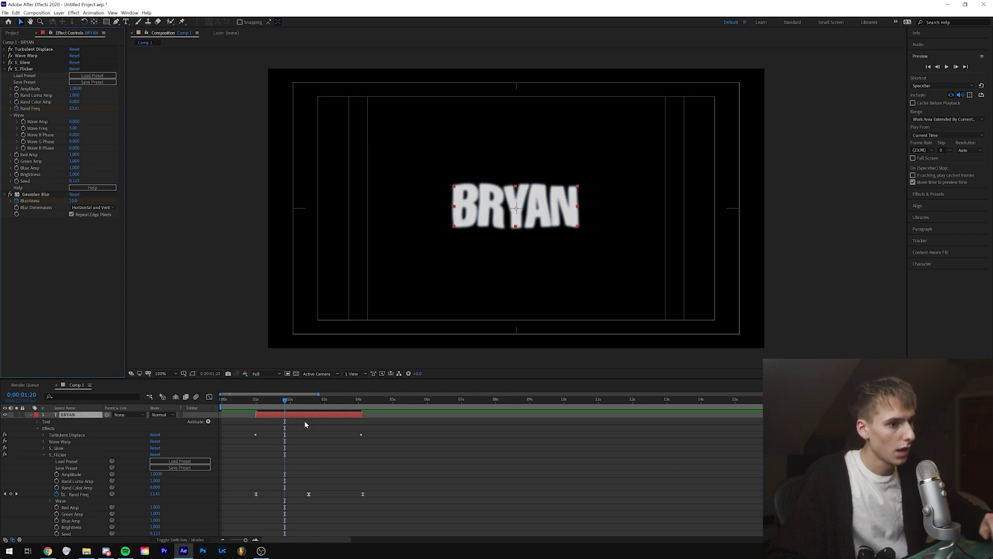
- Add Blurriness keyframes of 20 at 0:00:04:03 and 10 at 0:00:03:07, and preview the title
drag(326, 406, 363, 405)
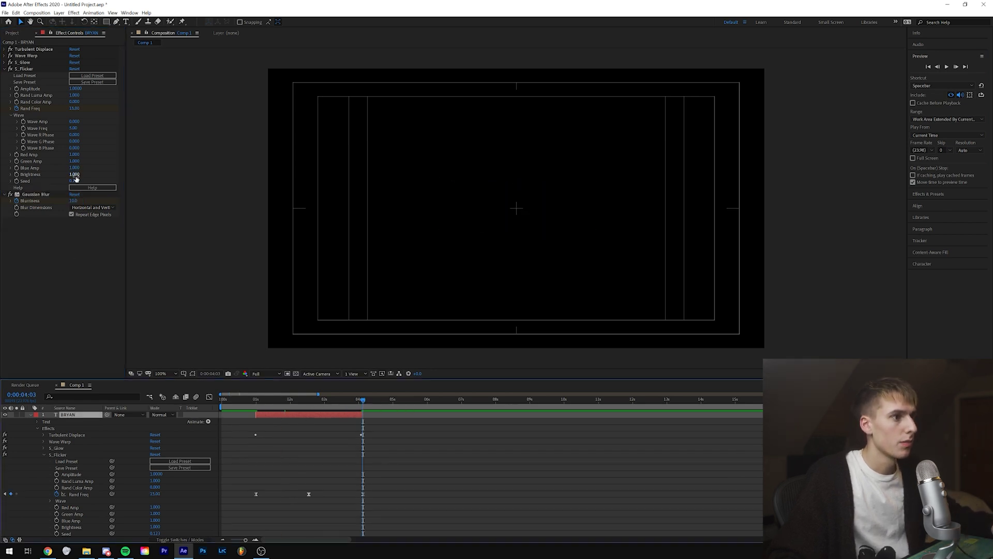
drag(76, 205, 95, 255)
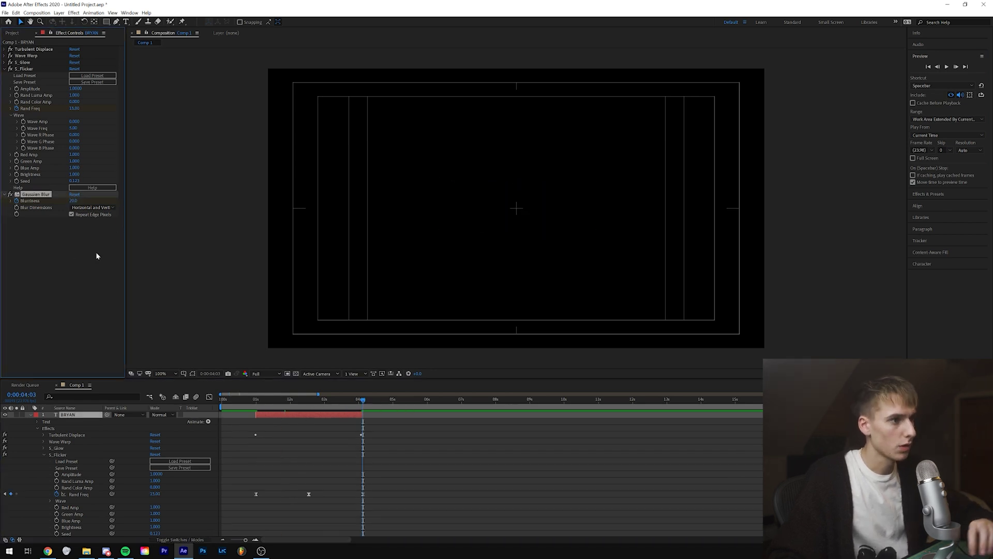
click(946, 66)
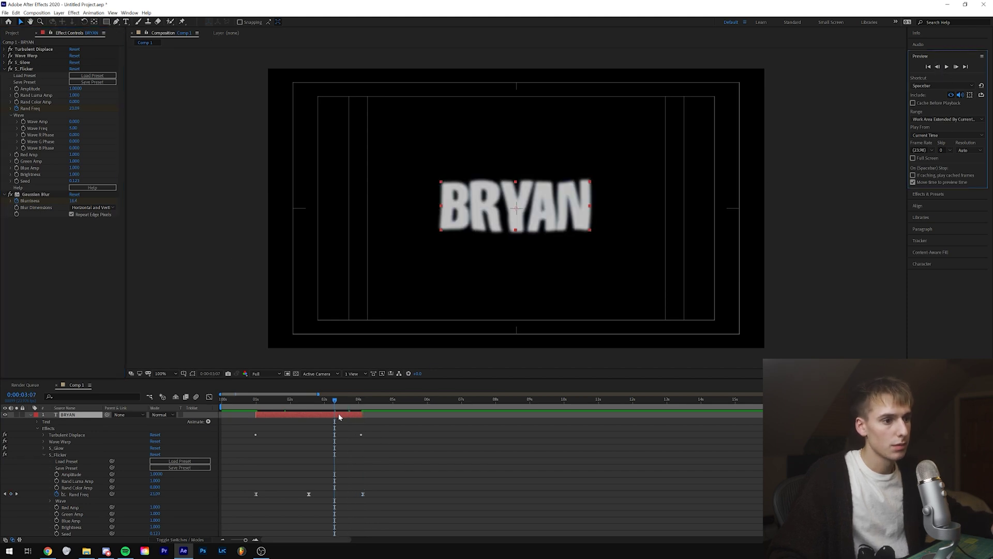
click(74, 201)
text(10)
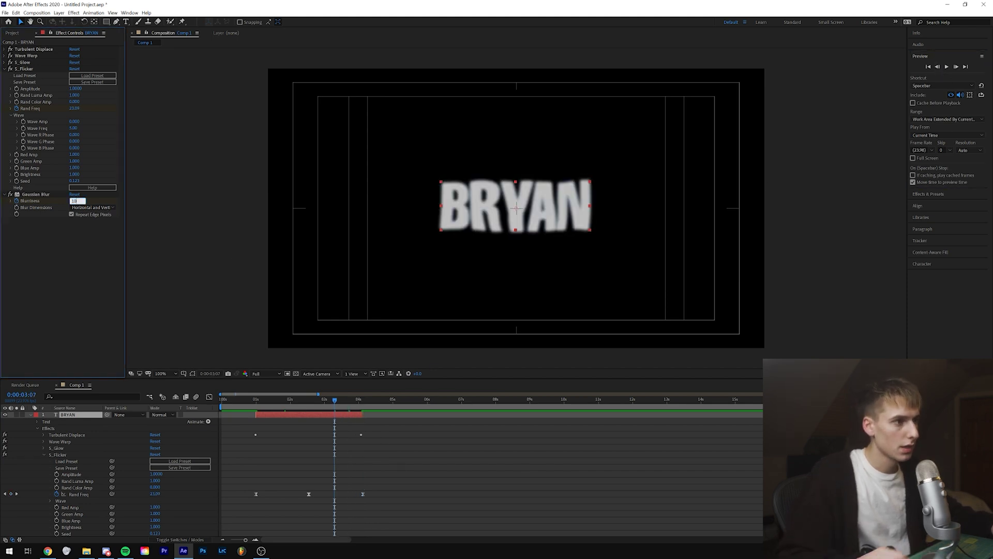
click(249, 408)
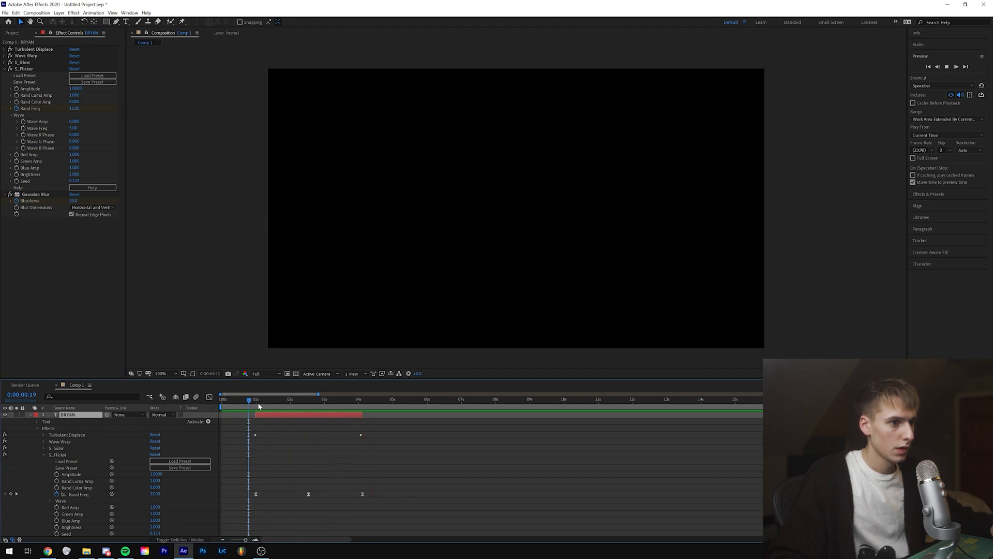
click(258, 403)
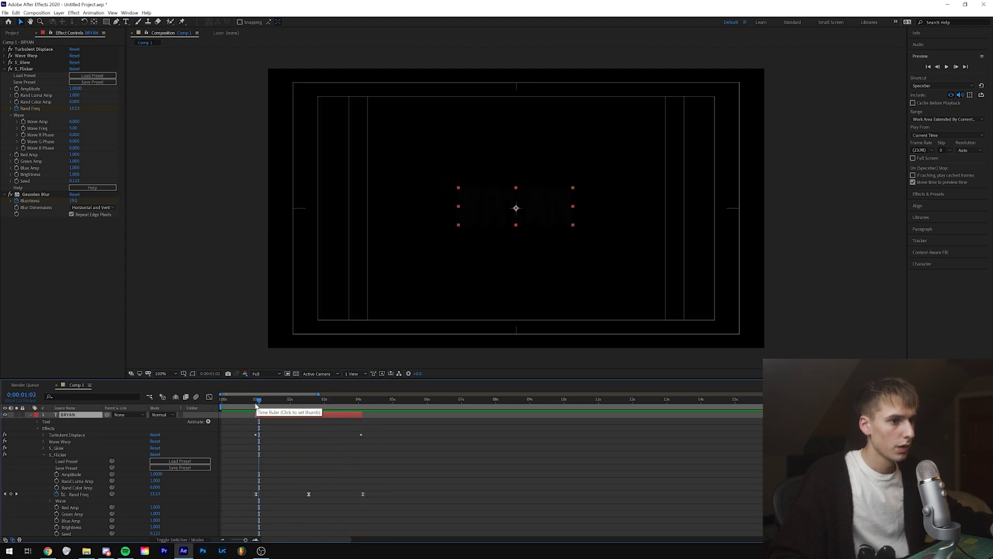
- Collapse the S_Flicker settings and set S_Glow's Brightness to 2, checking the glow near the middle of the title
click(4, 69)
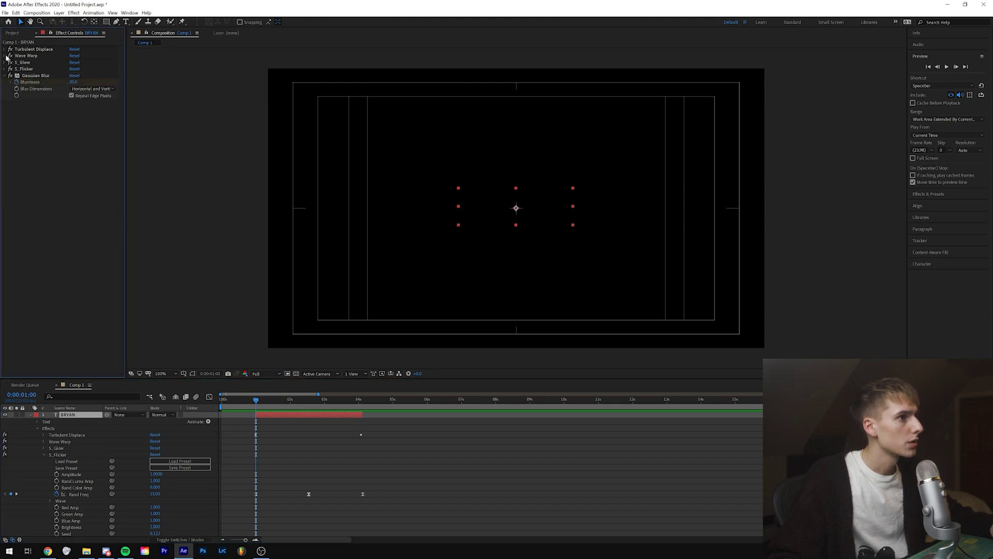
click(5, 62)
click(75, 102)
text(2)
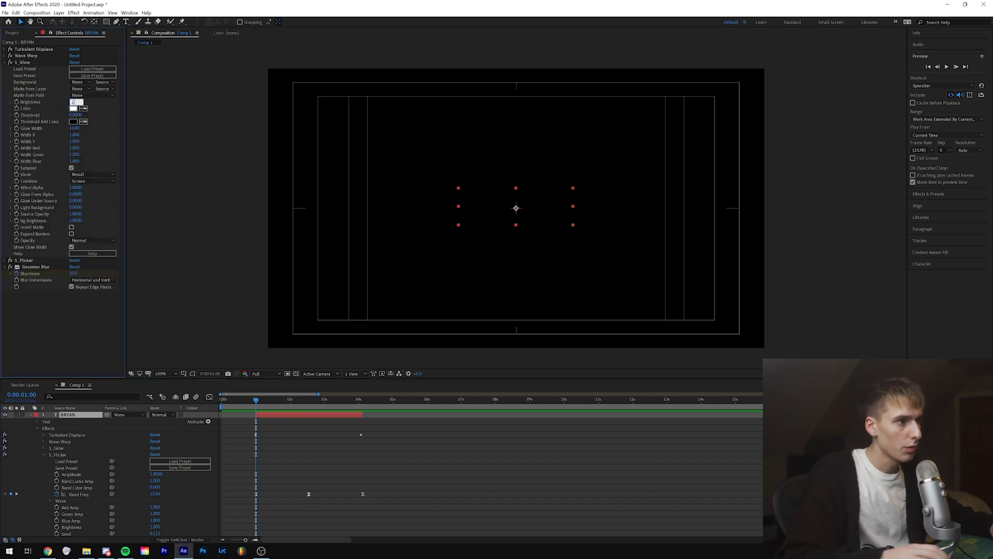
key(Return)
click(306, 402)
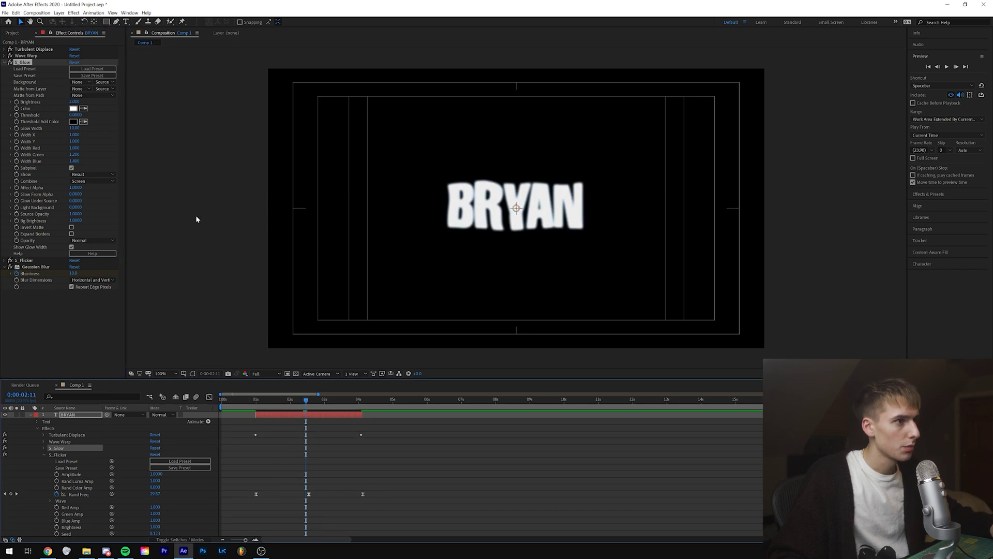
click(77, 129)
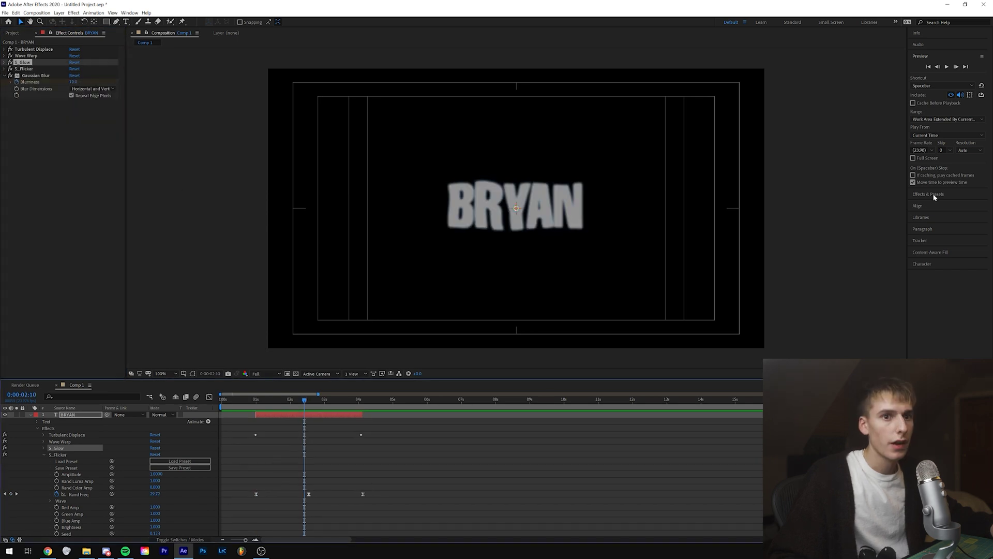
- Find the Noise effect, apply it to the text layer below Gaussian Blur and give it a low Amount of Noise
click(933, 194)
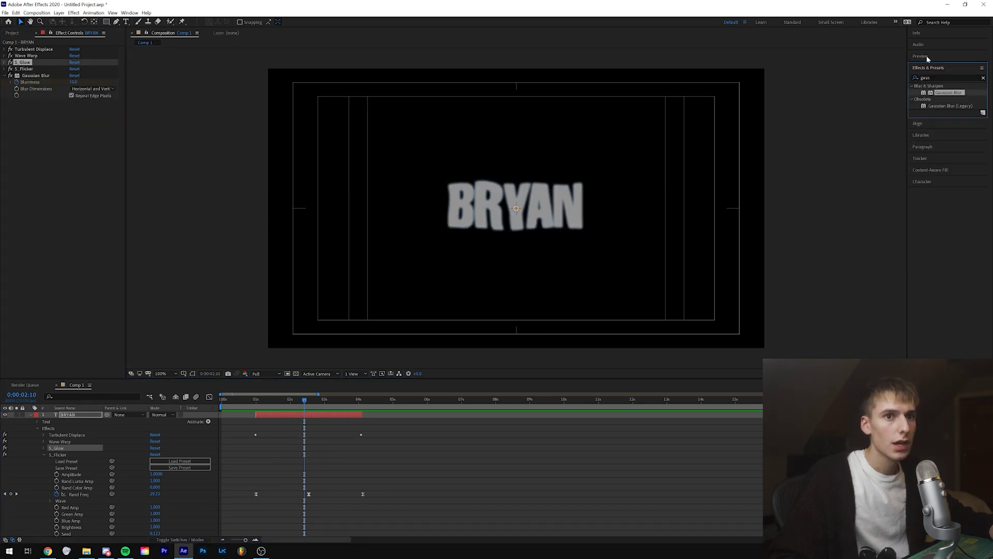
click(912, 80)
text(nois)
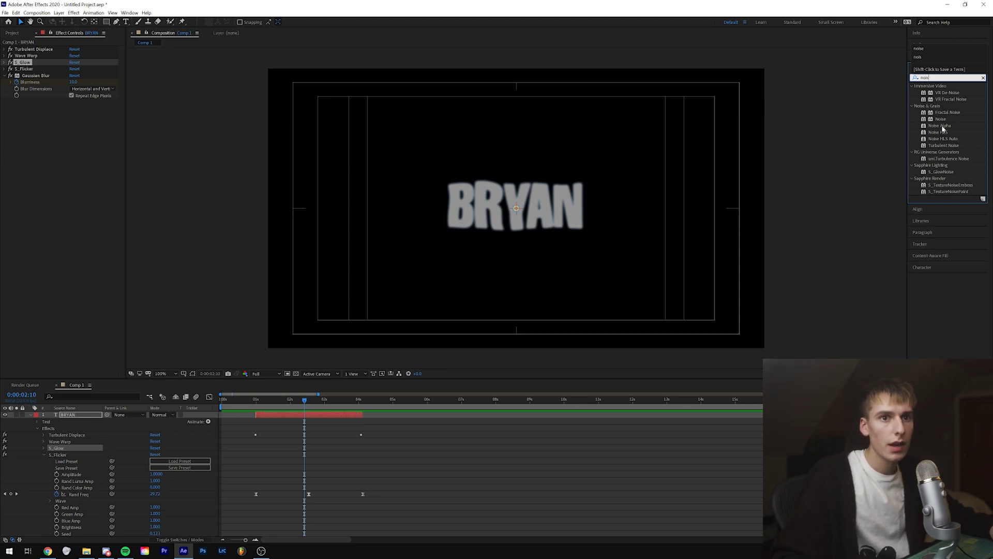
drag(941, 120, 52, 175)
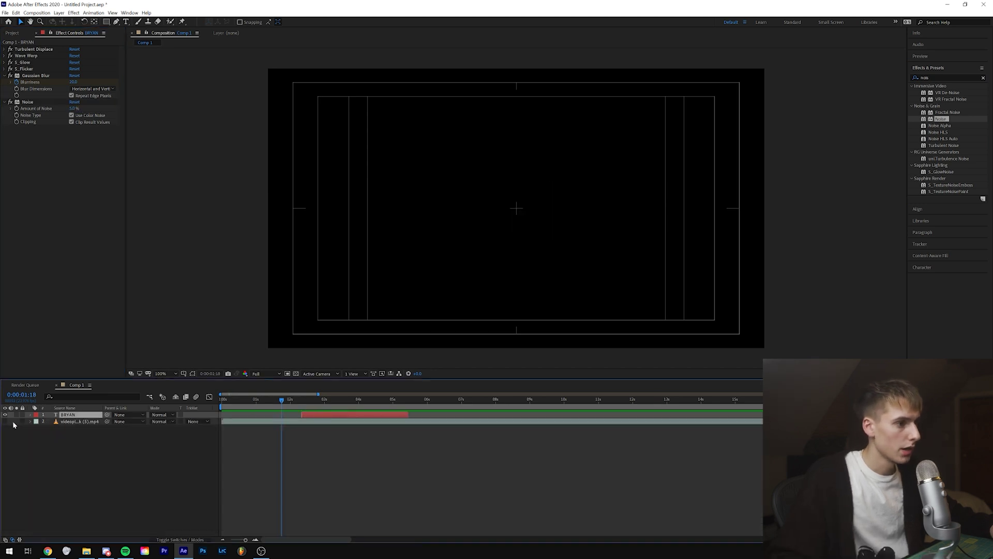
- Show the background video and move the text layer to start at about 10 seconds, over the reference name title
click(6, 421)
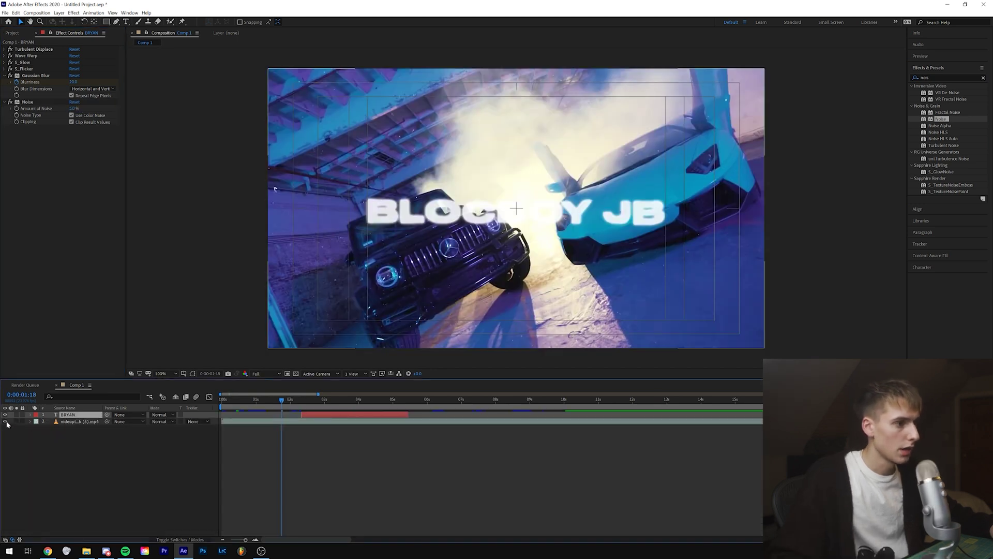
click(337, 399)
drag(344, 401, 567, 399)
drag(373, 417, 636, 417)
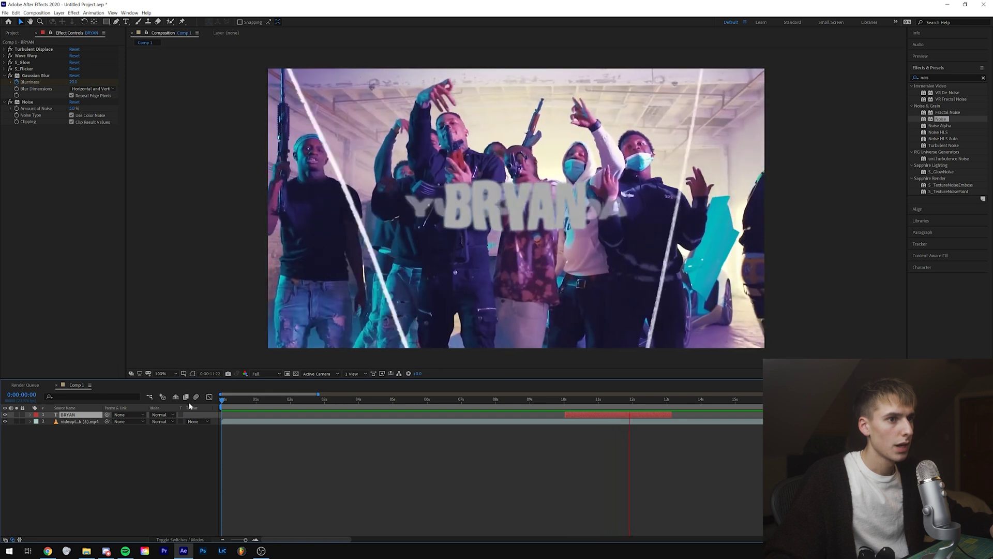
- Set S_Flicker's Rand Lumia Amp to 0.5 on the text layer and preview the title over the reference from the layer's start
drag(681, 399, 584, 394)
click(587, 404)
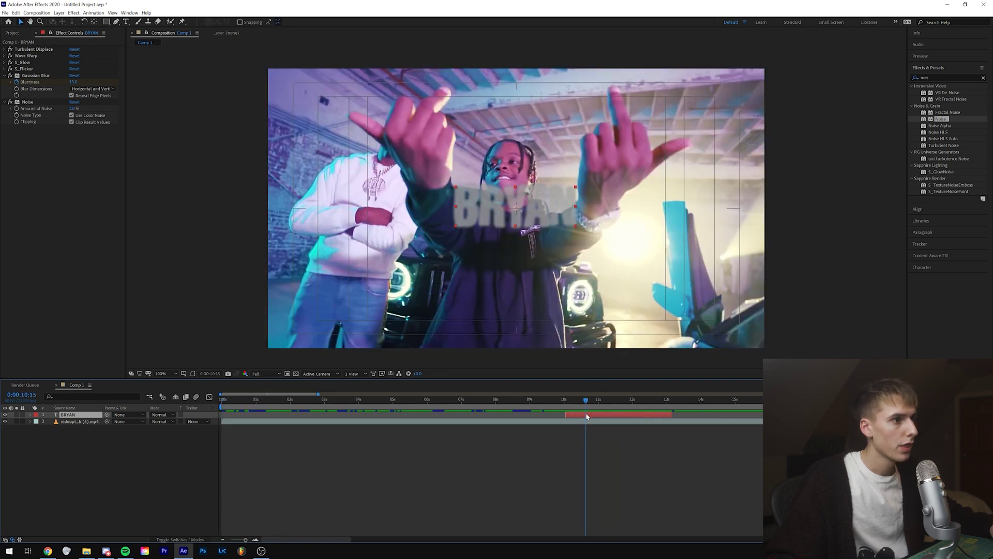
click(4, 68)
click(76, 88)
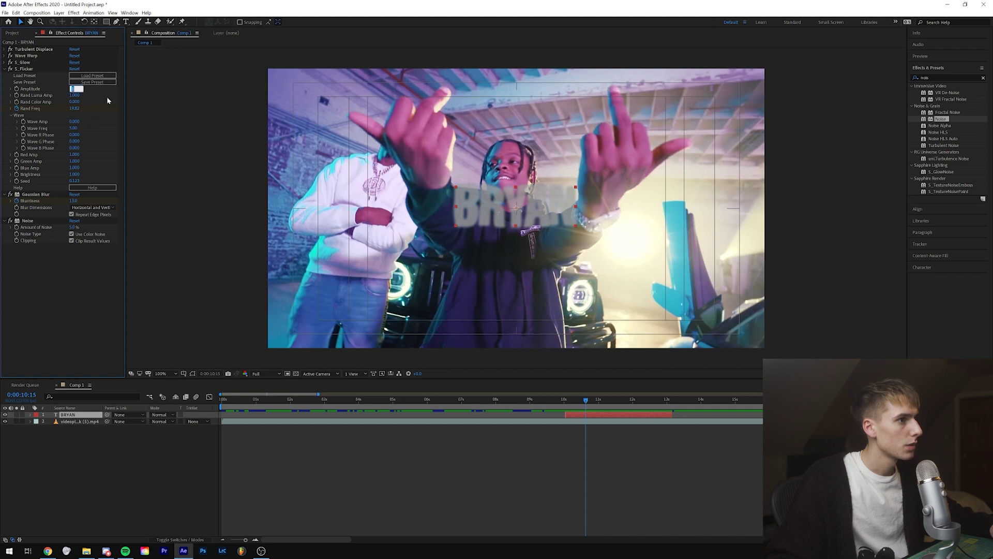
key(Tab)
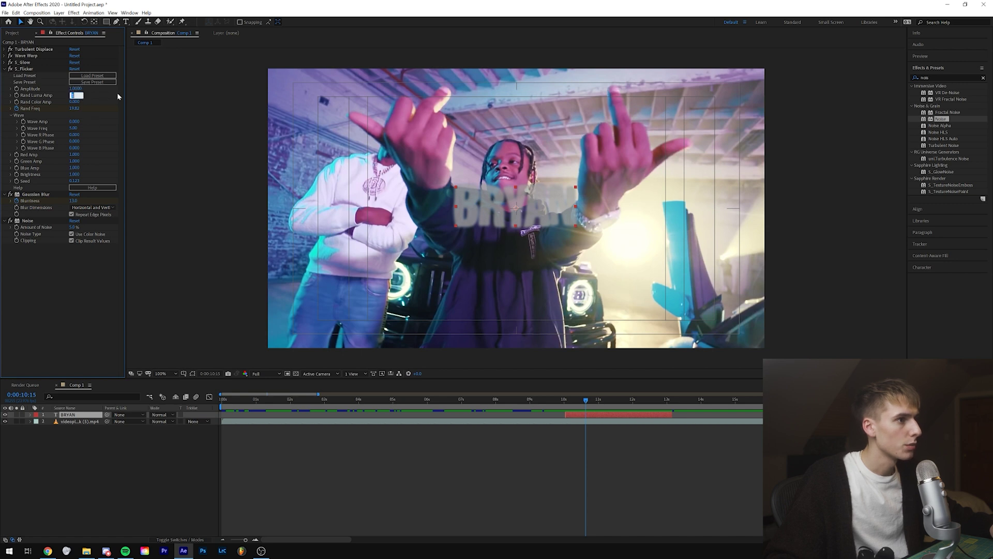
text(.5)
key(Return)
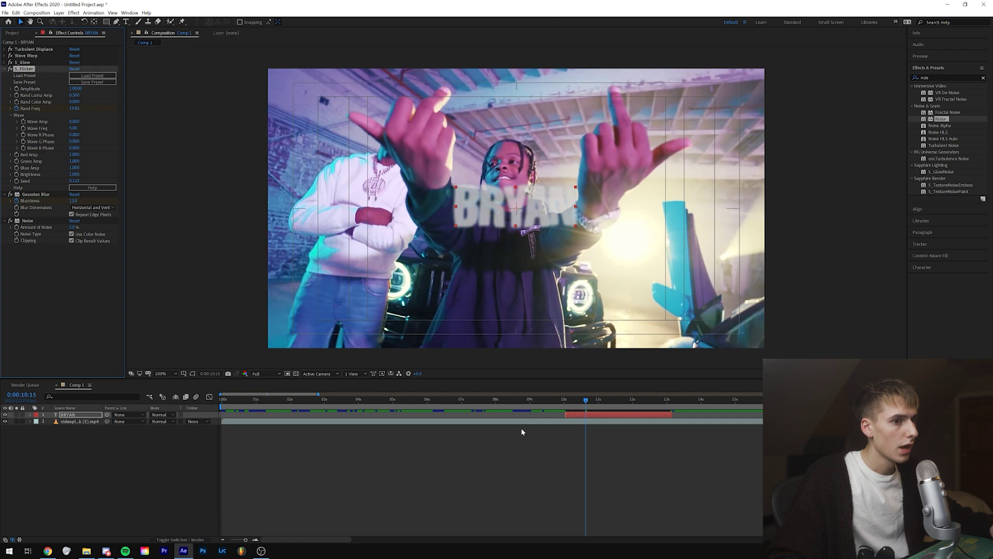
click(566, 406)
key(space)
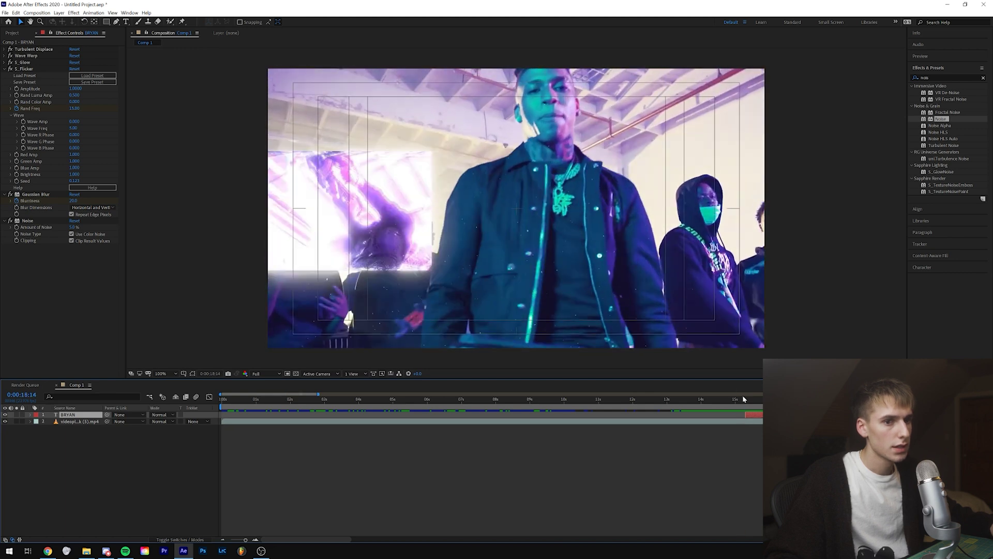
- Reveal the text layer's Transform properties and set its starting Scale keyframe at 0:00:15:07 to 70%
click(744, 399)
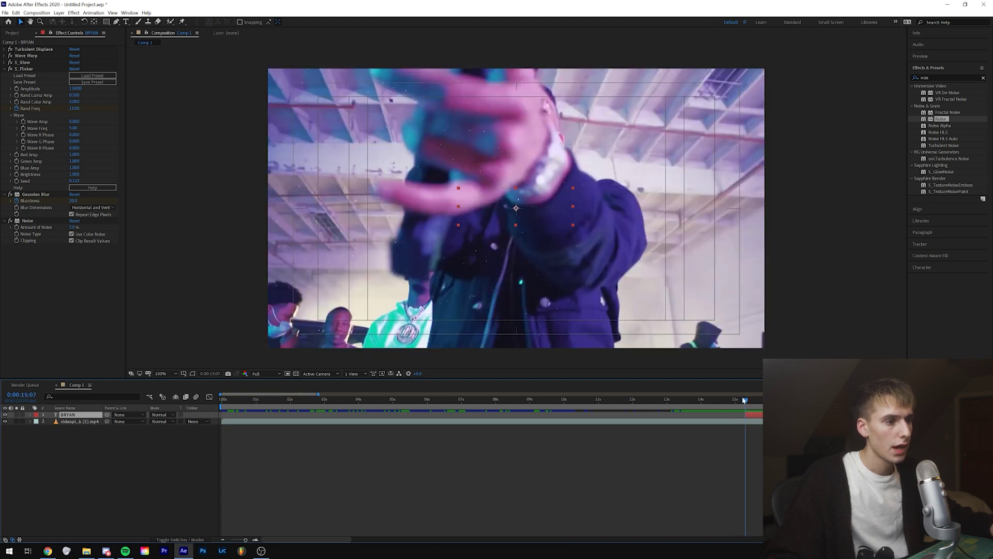
click(30, 415)
click(38, 429)
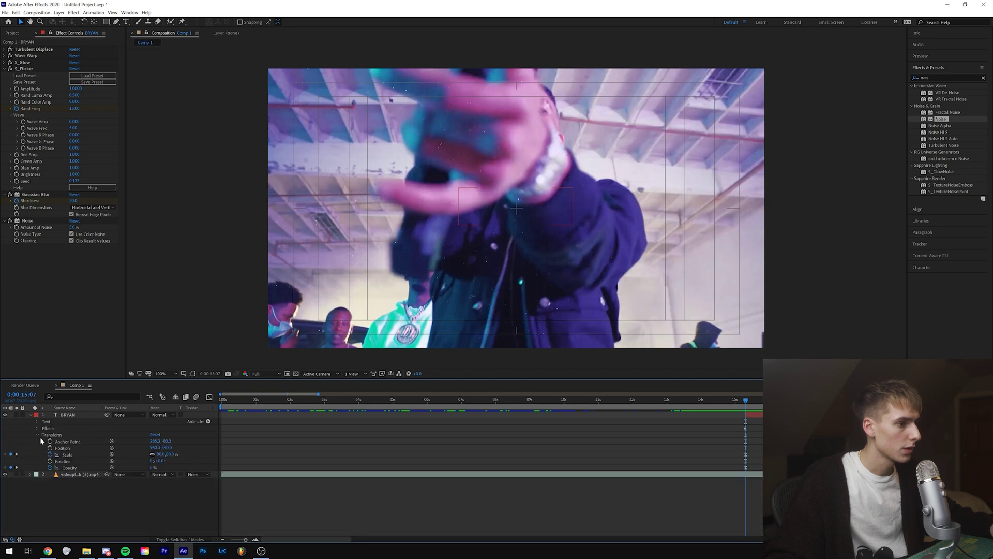
click(162, 454)
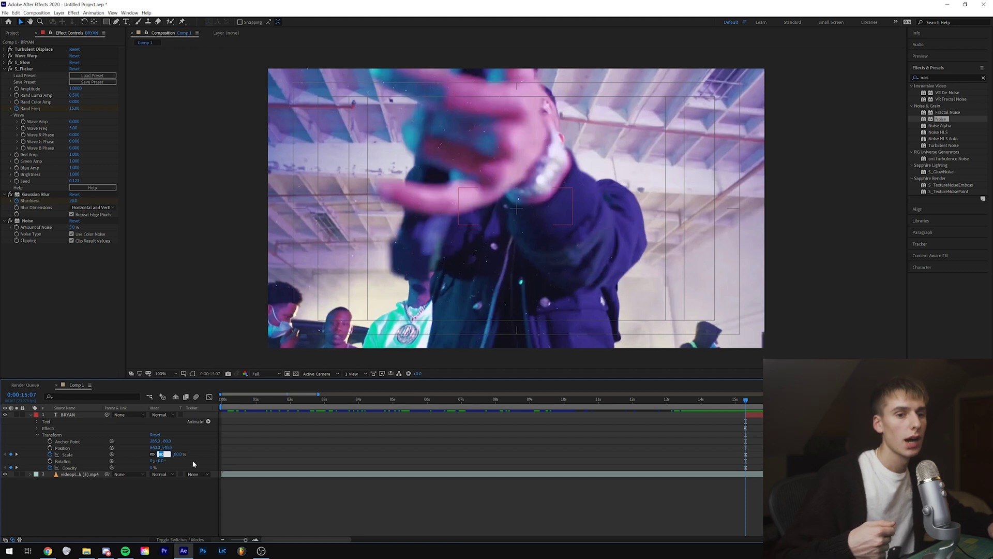
text(70)
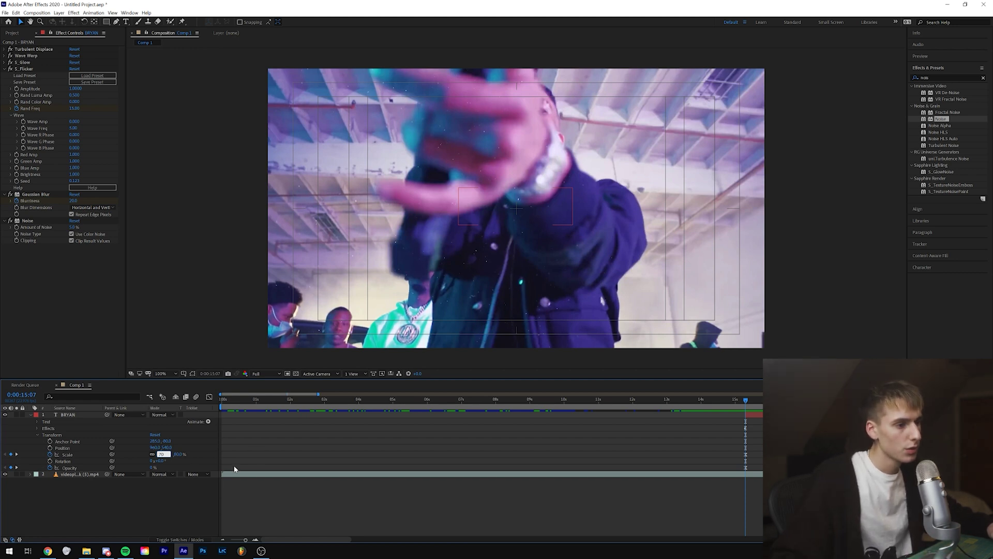
key(Return)
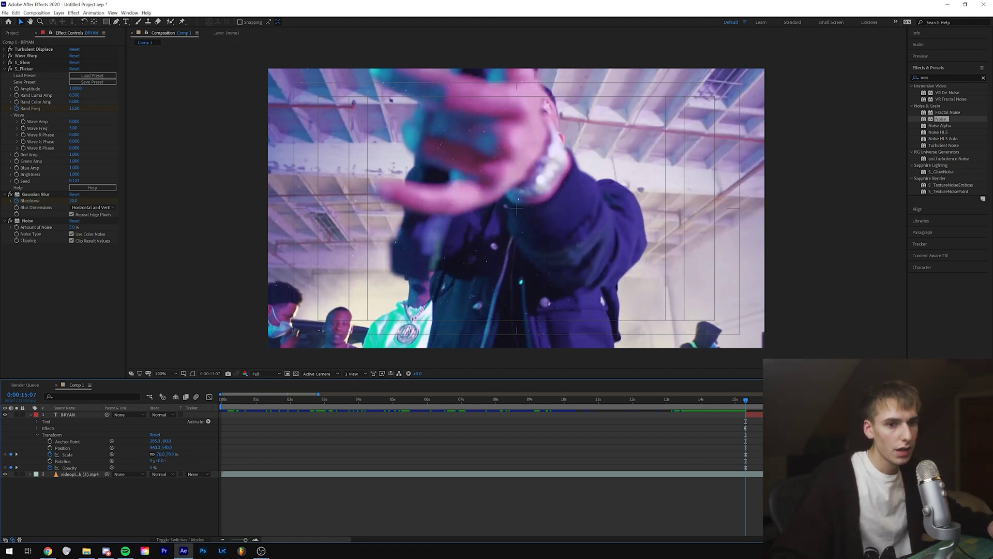
- Set the text layer's Scale to 150% at the end keyframe at 0:00:18:09 and preview from just before the layer starts
click(851, 400)
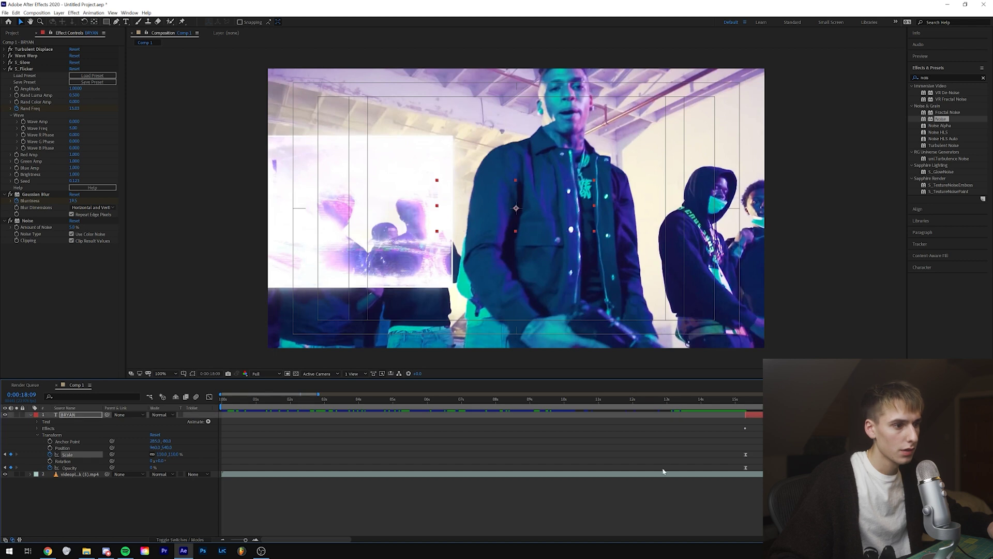
click(164, 454)
text(150)
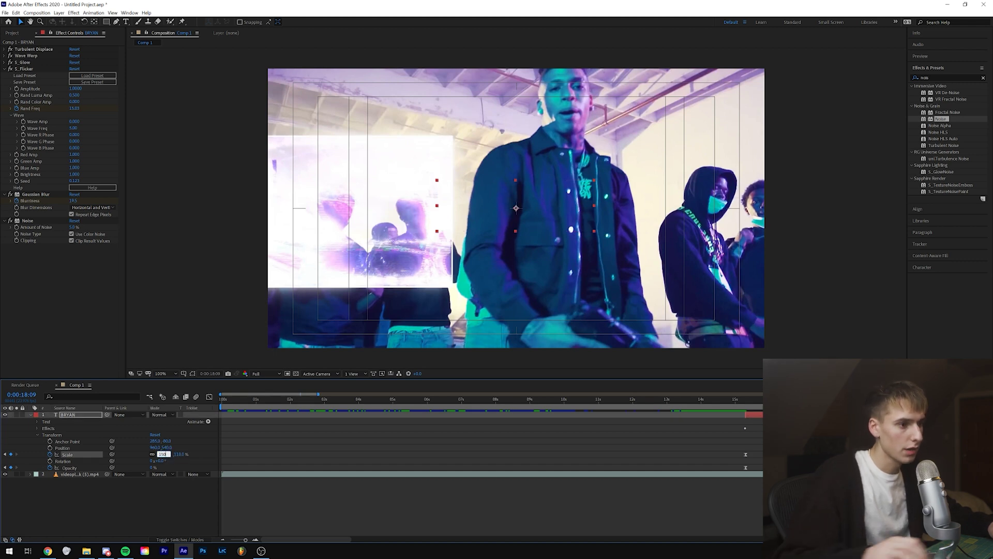
click(322, 468)
click(737, 400)
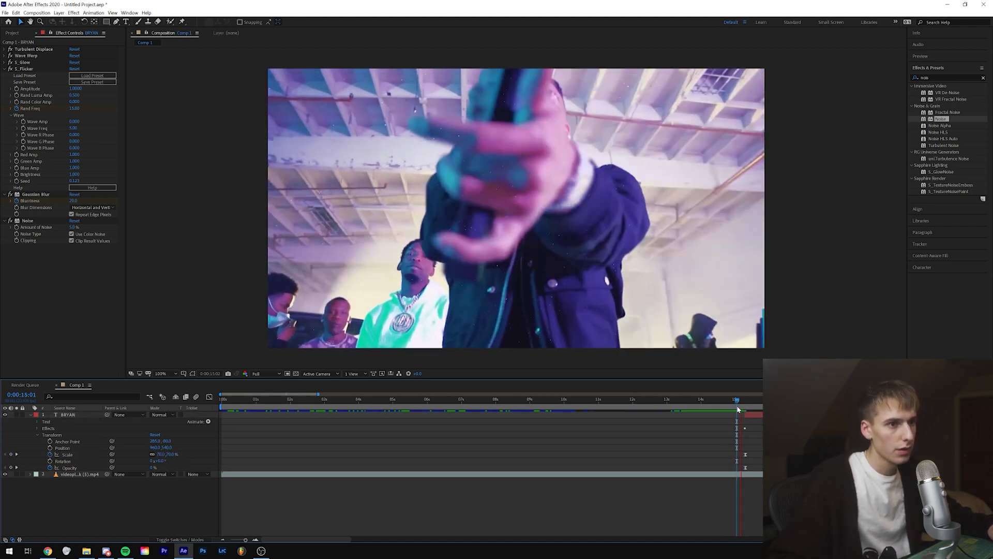